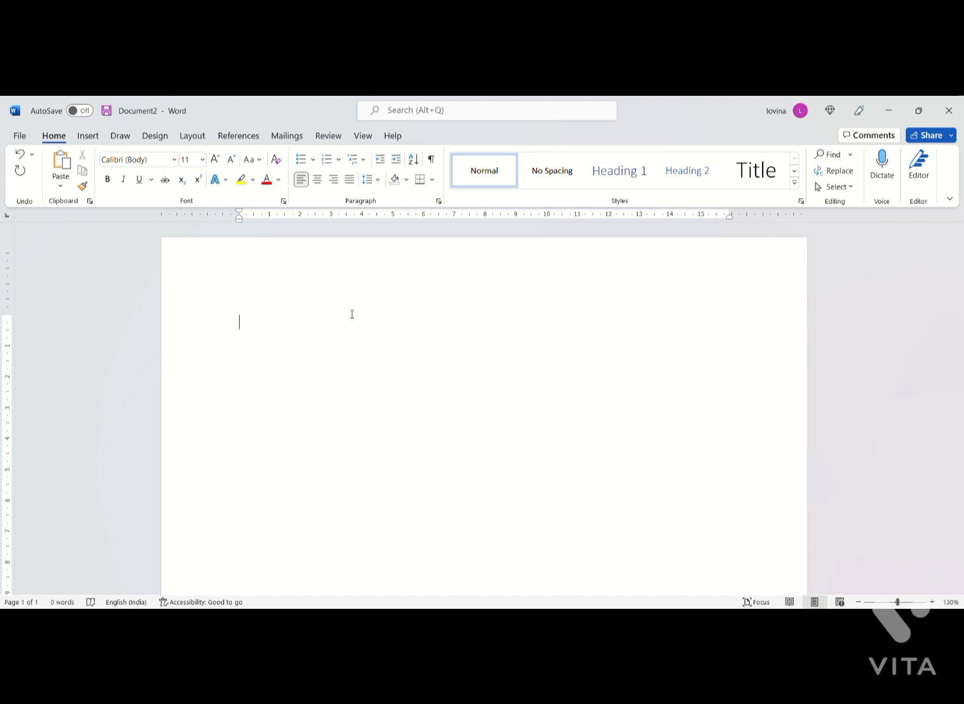
Generate sample paragraphs in the blank document with the =rand() function
text(=ra)
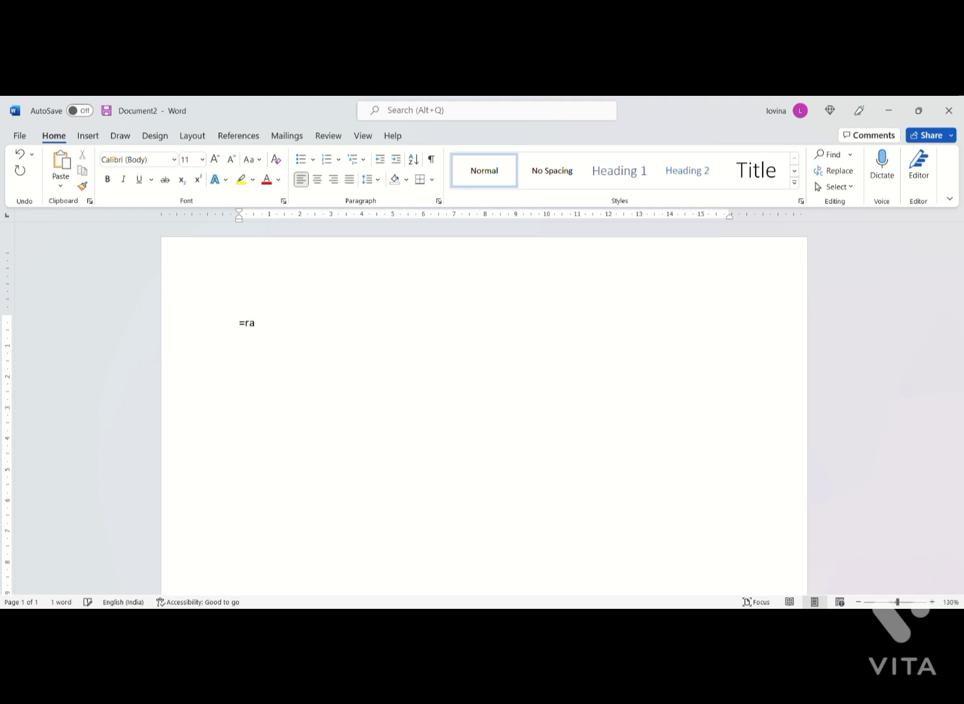
text(nd())
key(Return)
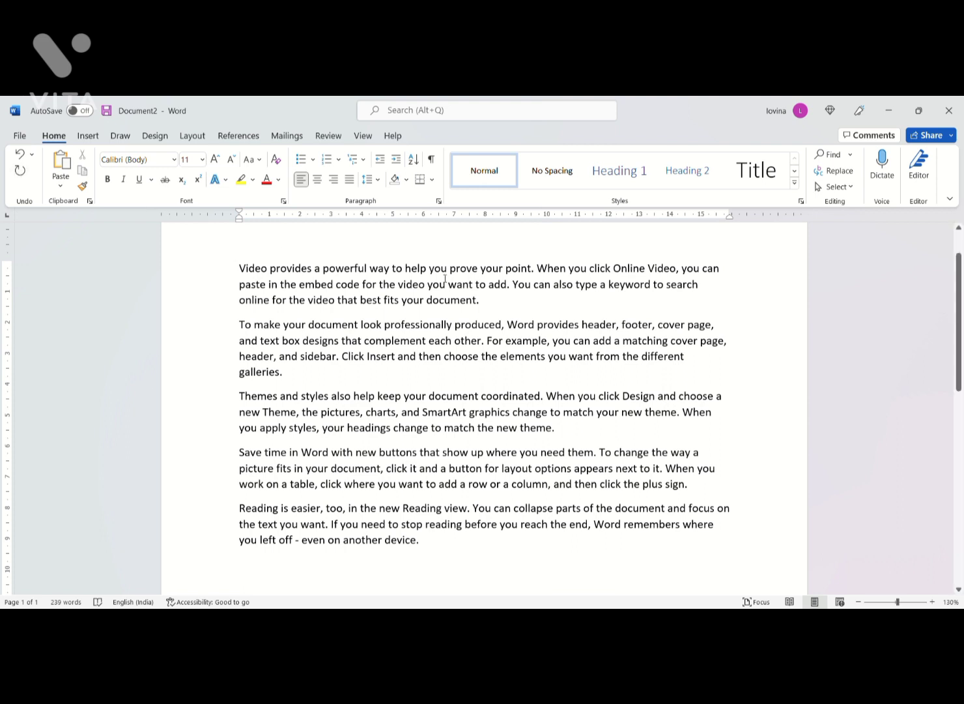
Cut the whole first paragraph, starting "Video provides", and paste it back in the same place
click(239, 272)
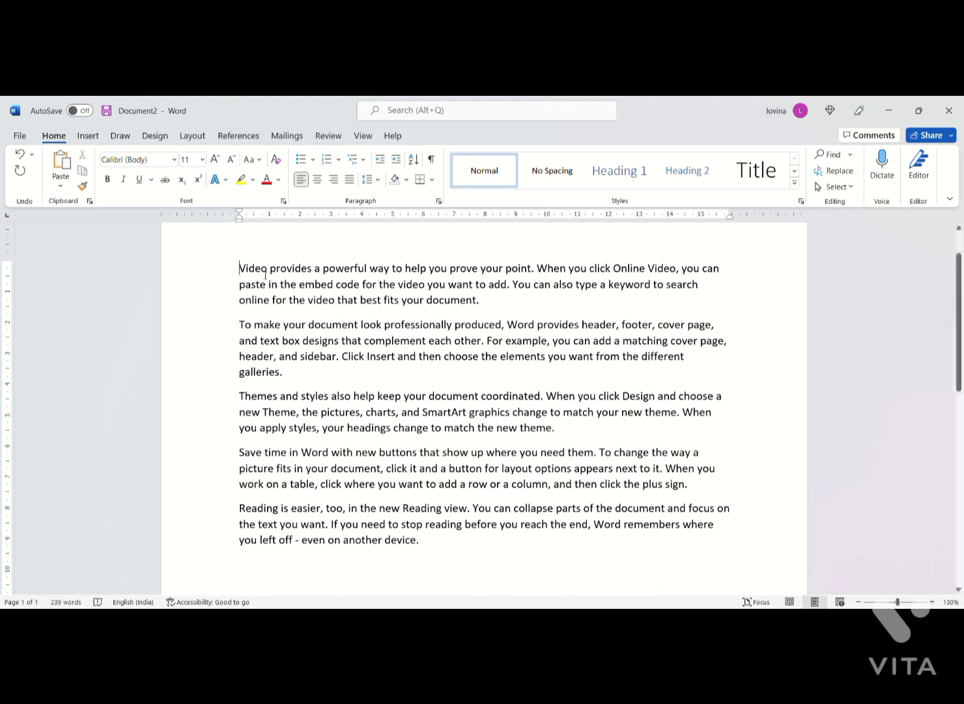
drag(239, 273, 500, 301)
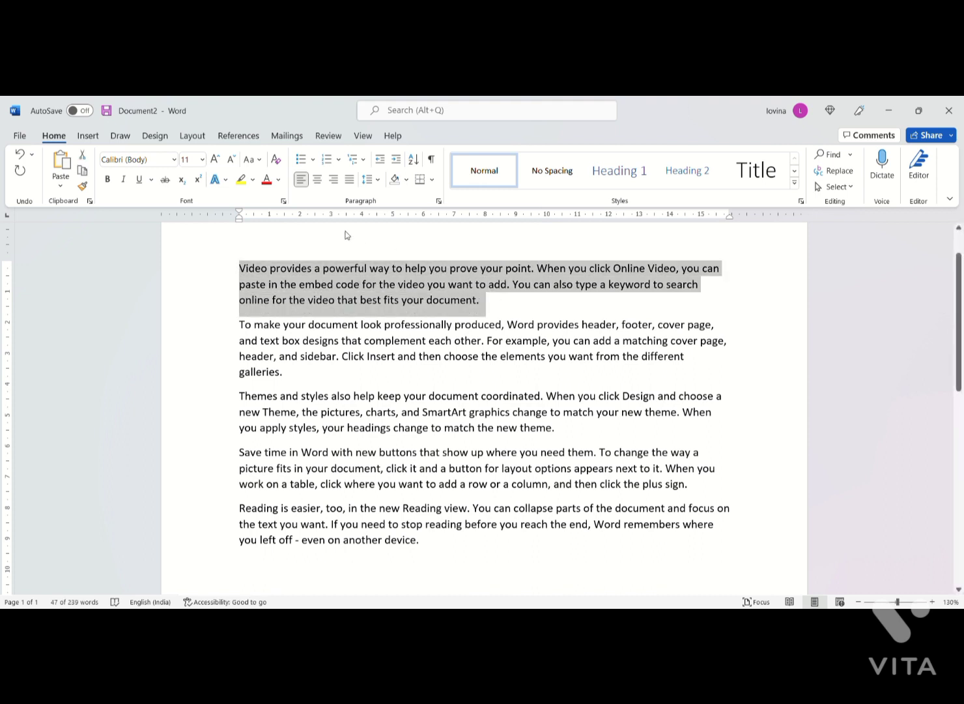
click(81, 159)
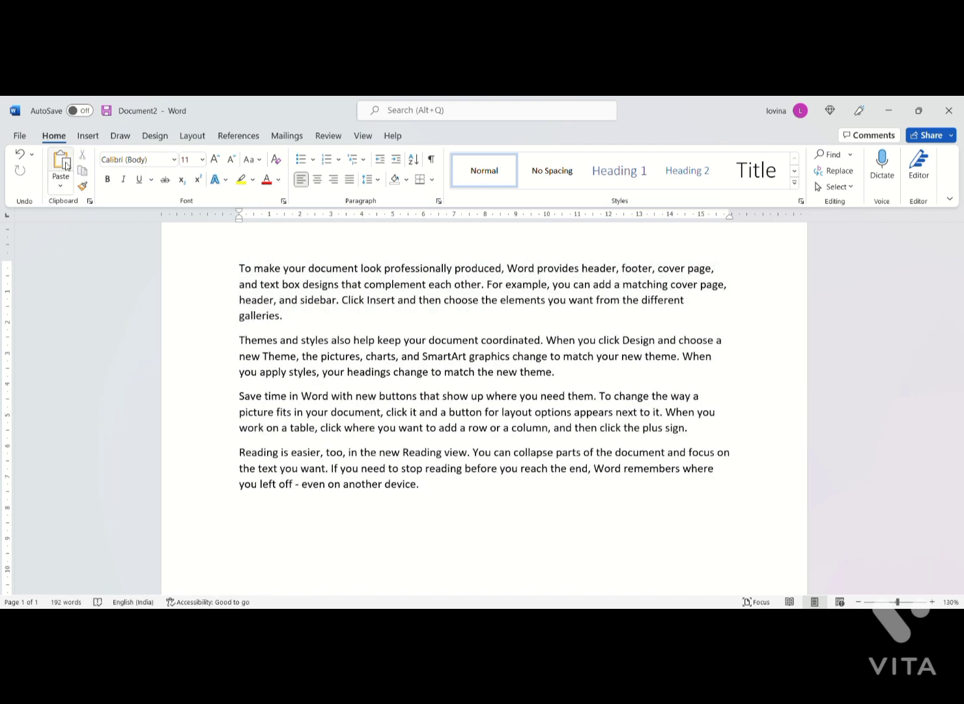
click(61, 163)
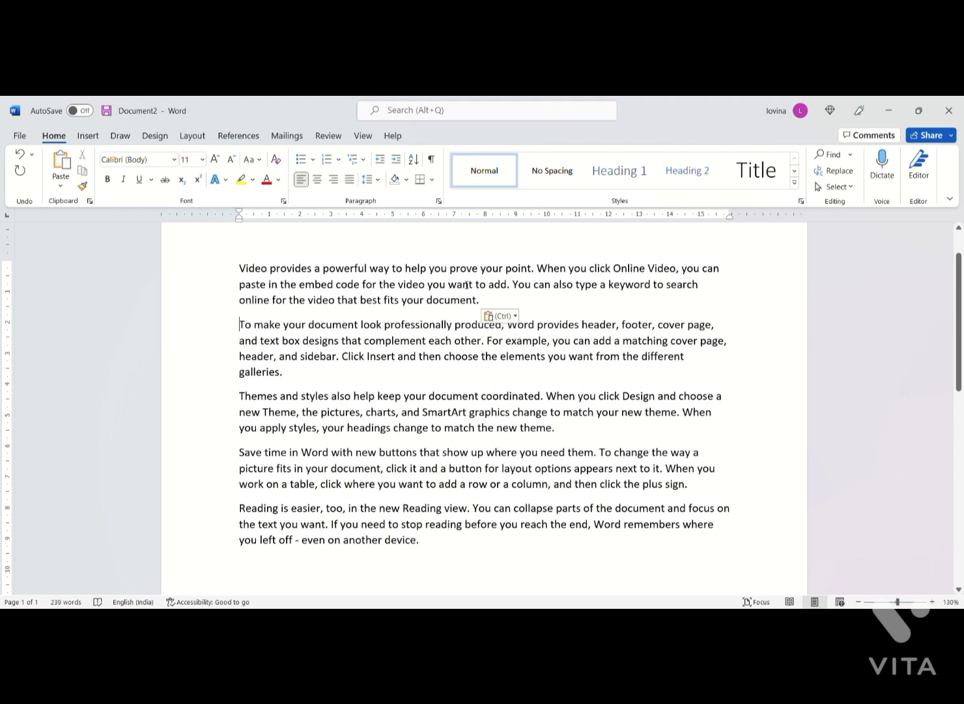
Copy the first paragraph's last sentence, "You can also type a keyword…", and paste three more copies after it
drag(492, 304, 513, 285)
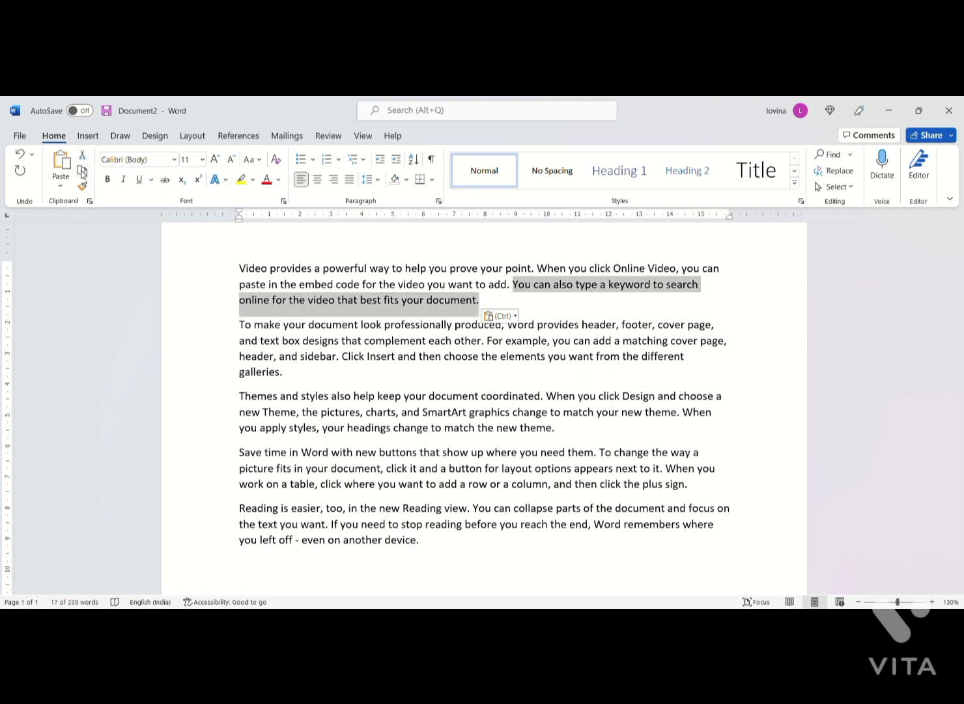
click(60, 163)
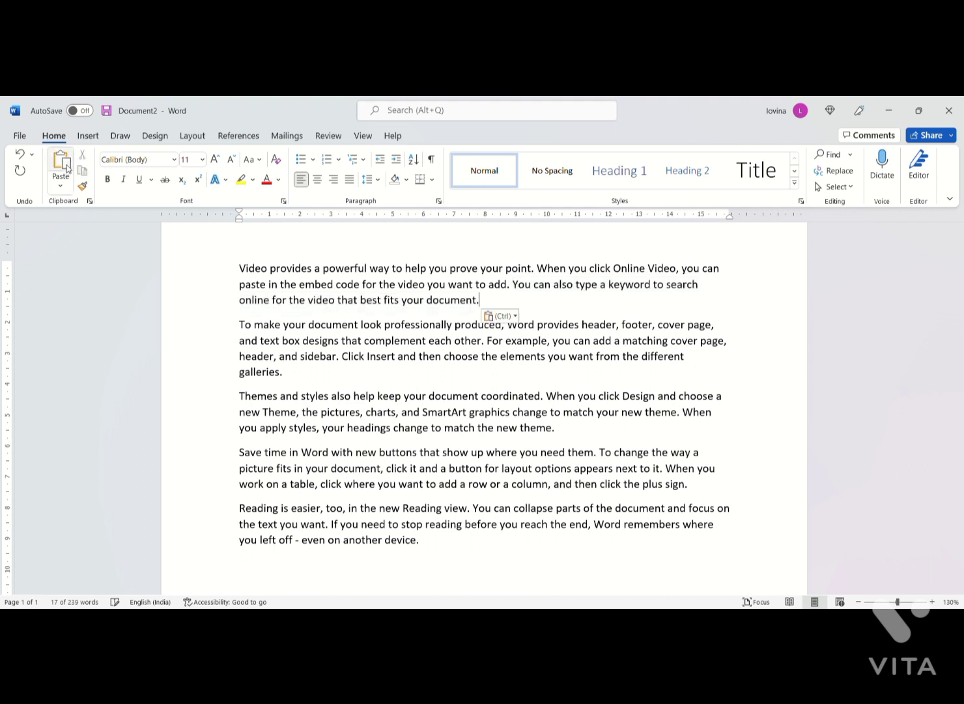
click(60, 163)
click(67, 168)
click(67, 169)
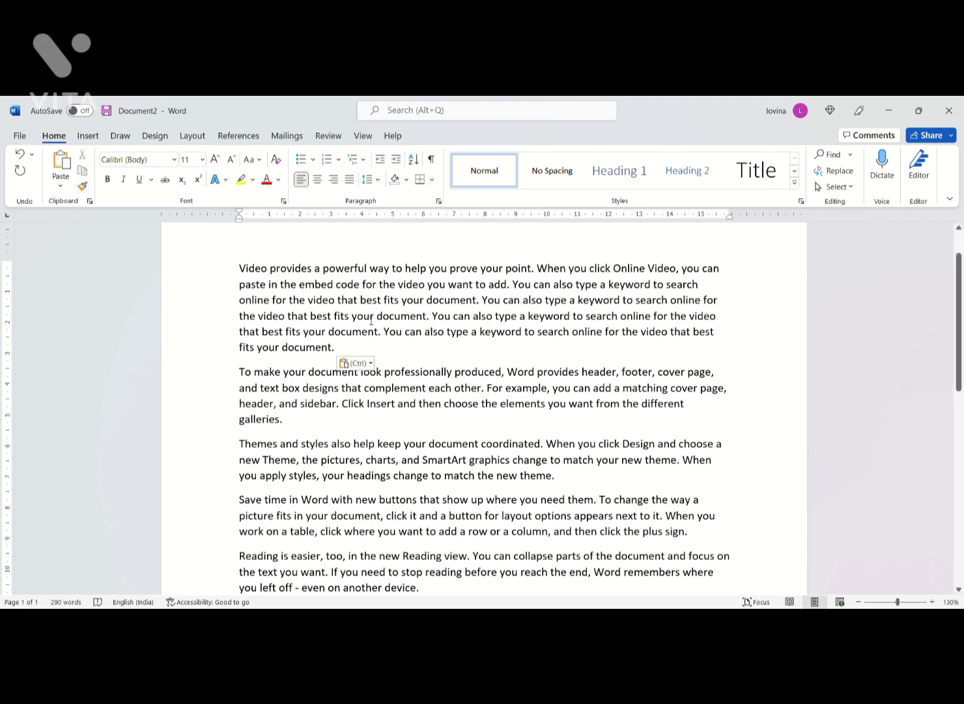
Format the first line, "Video provides" through "you can", as bold, italic, size 18 and red
drag(240, 269, 717, 248)
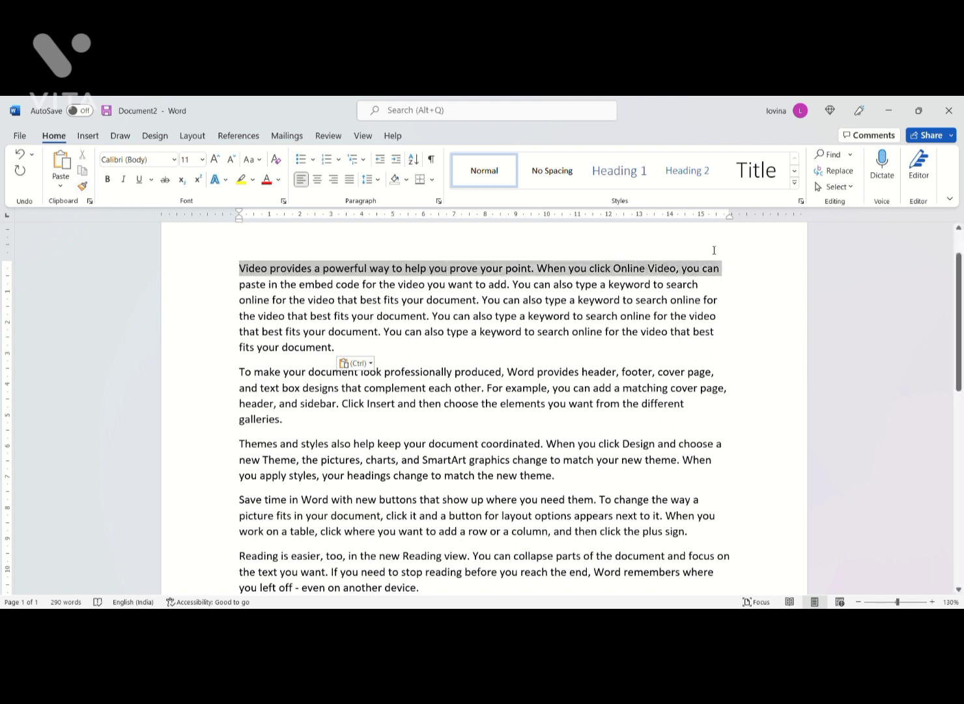
click(108, 179)
click(128, 181)
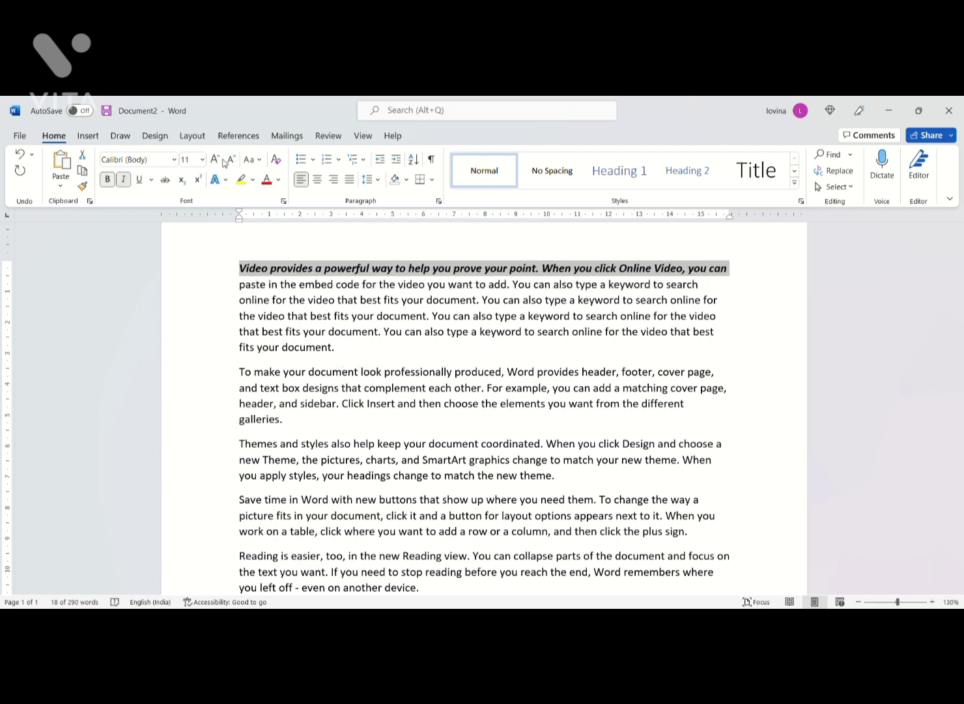
click(216, 160)
click(216, 160)
click(216, 159)
click(216, 159)
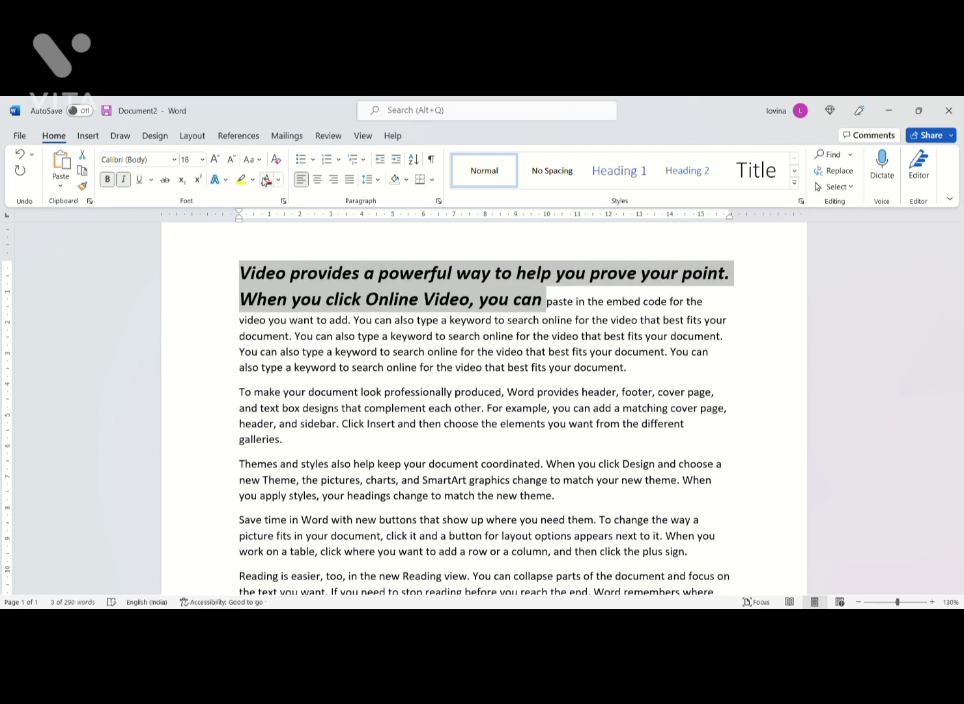
click(266, 180)
click(312, 304)
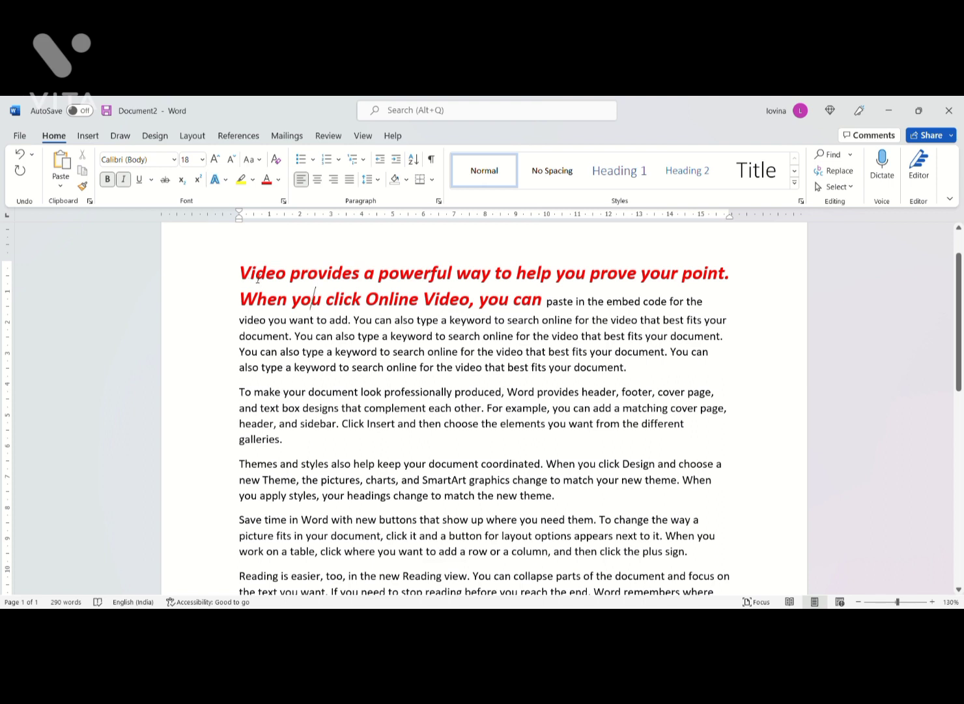
Copy the red text's formatting with Format Painter onto the text from "video you want to add" to the last "search online"
drag(249, 276, 361, 275)
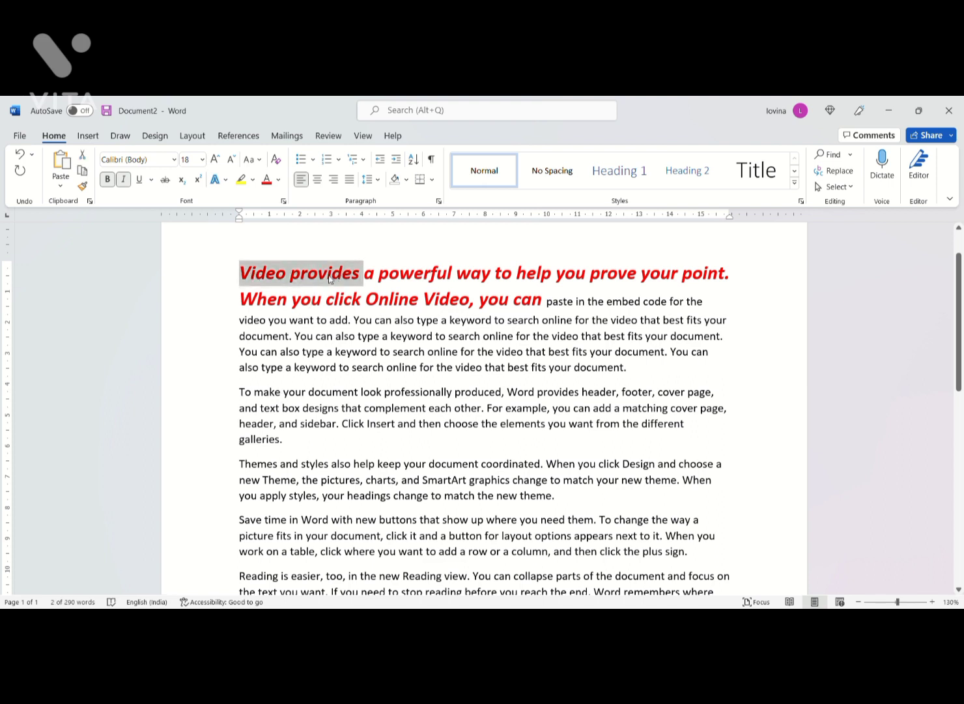
click(82, 186)
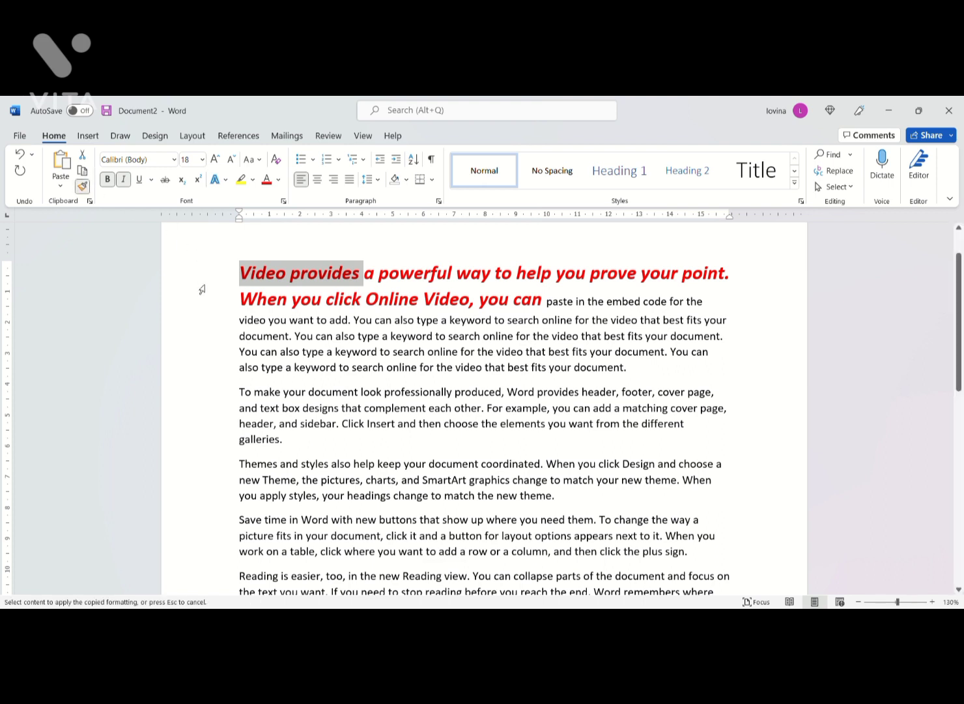
click(242, 321)
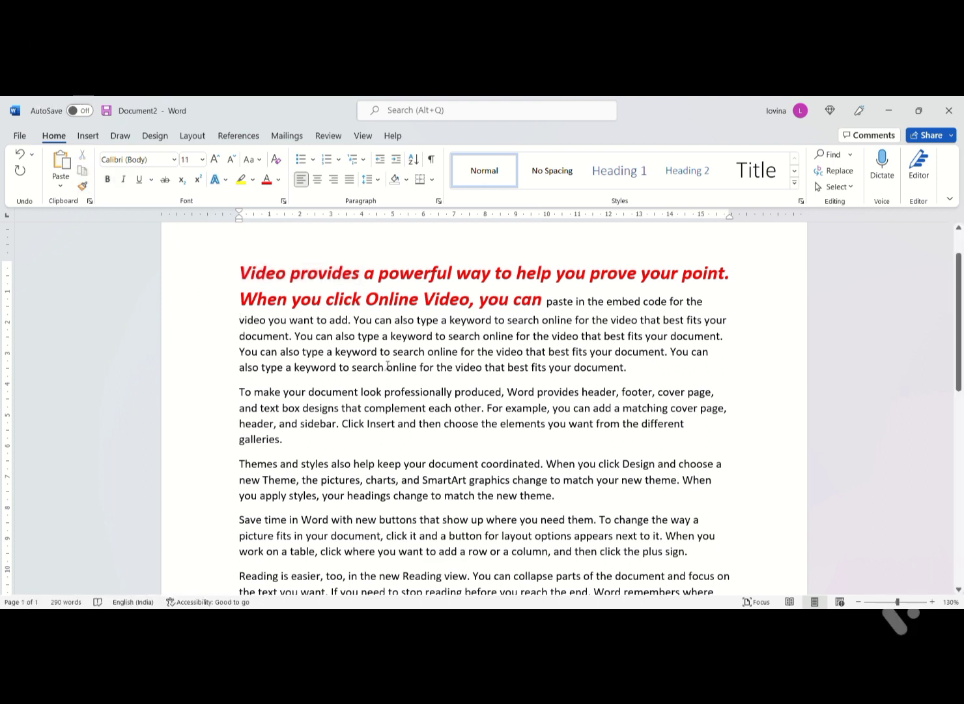
drag(290, 277, 246, 285)
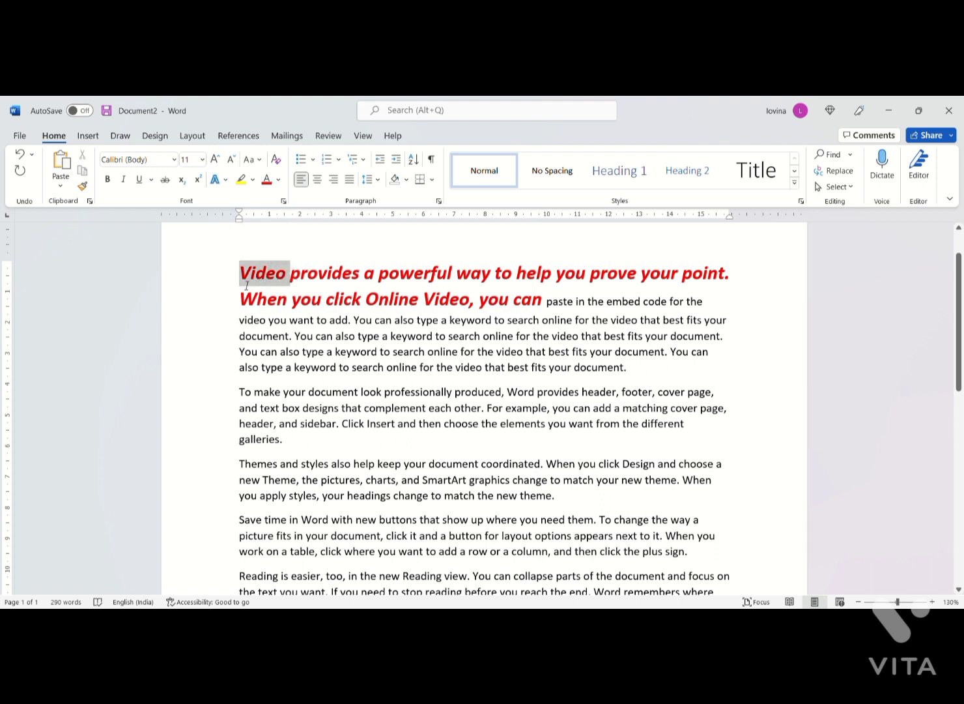
click(82, 186)
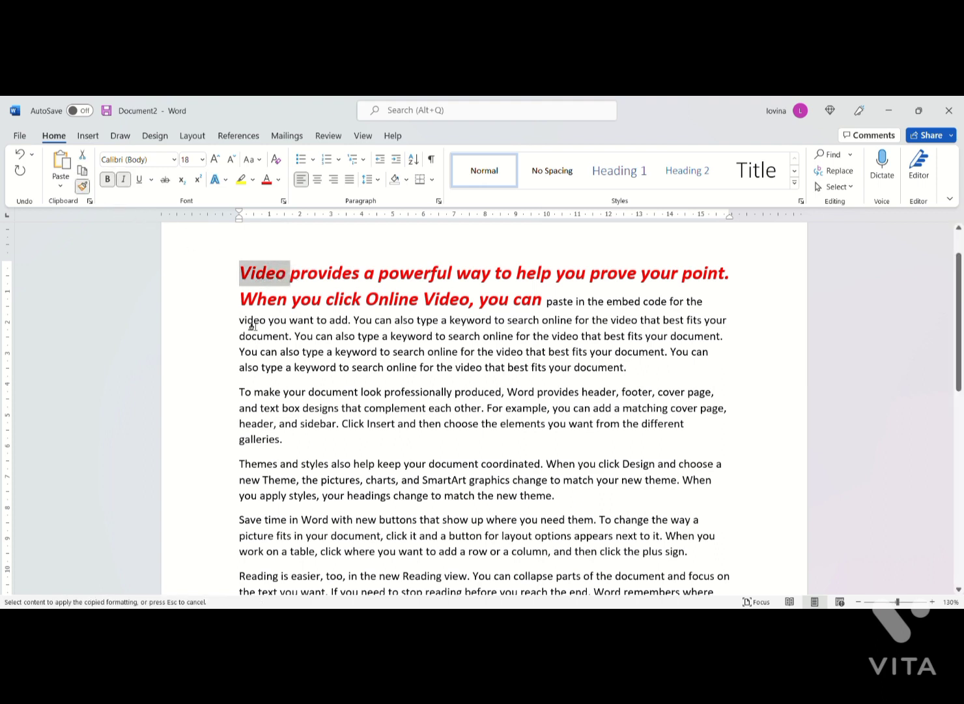
drag(251, 327, 391, 384)
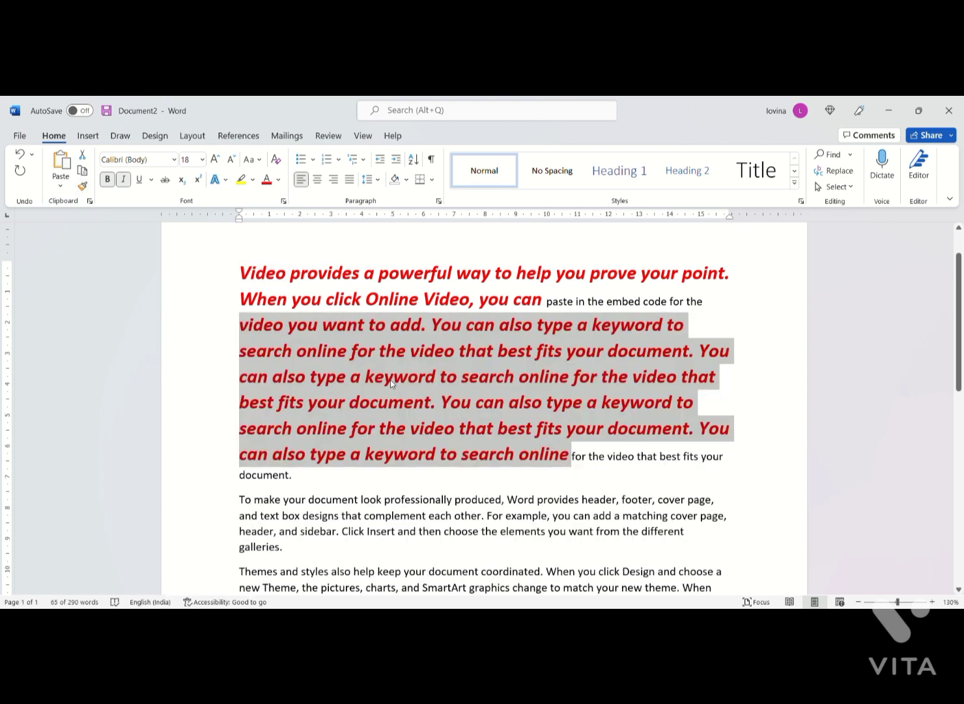
Clear all formatting from the selected text below the red lines
click(275, 160)
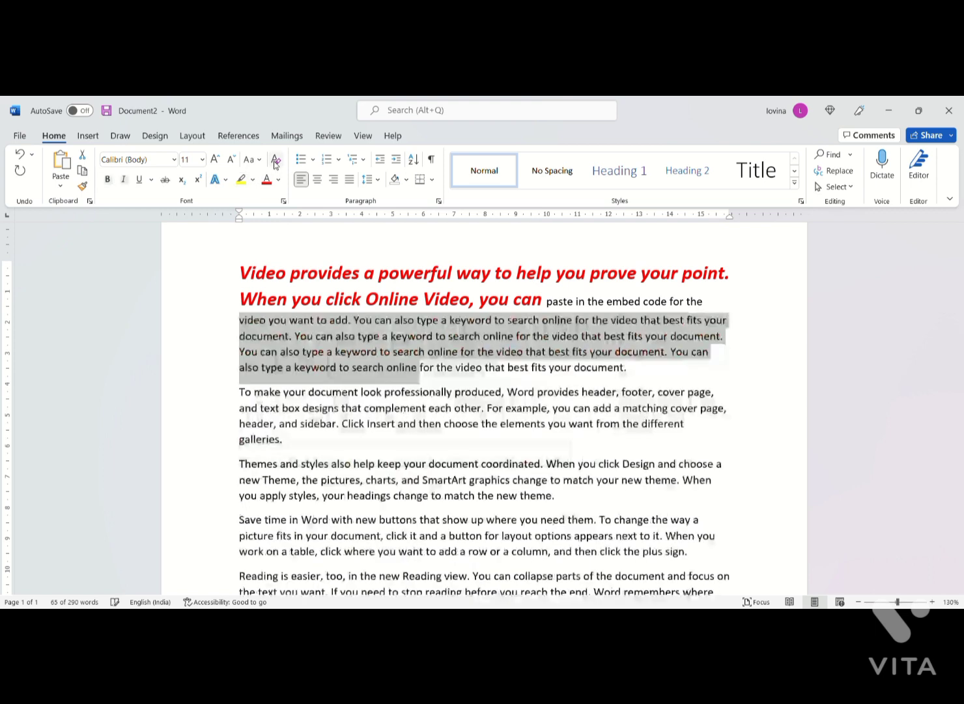
click(324, 361)
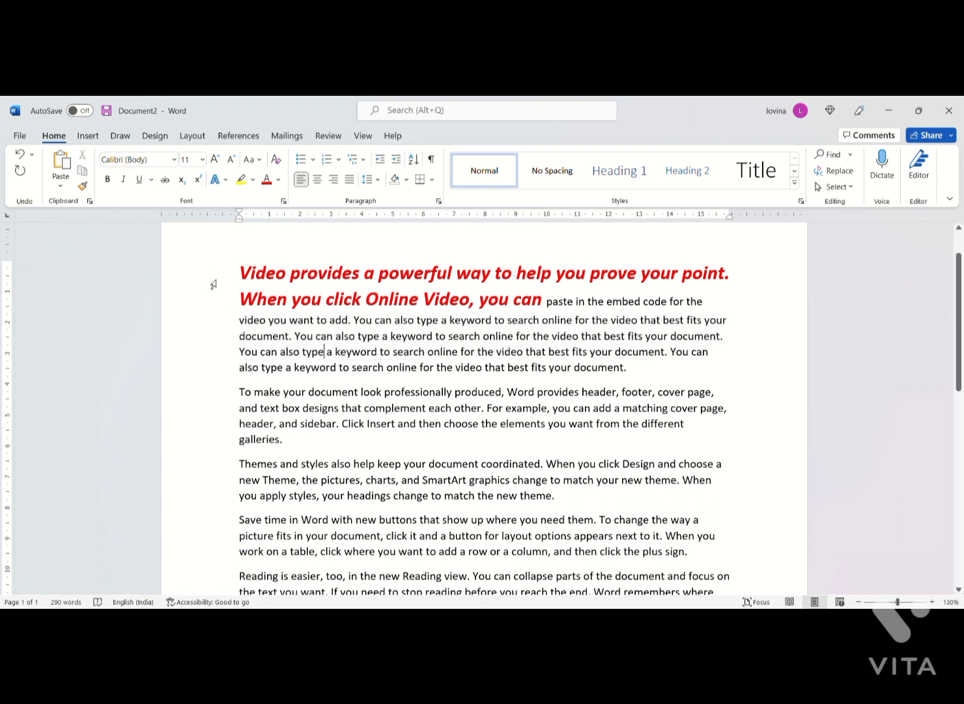
Try other fonts, such as Amasis MT Pro Black, on the text from "video you want to add" to the paragraph's end
drag(240, 319, 646, 373)
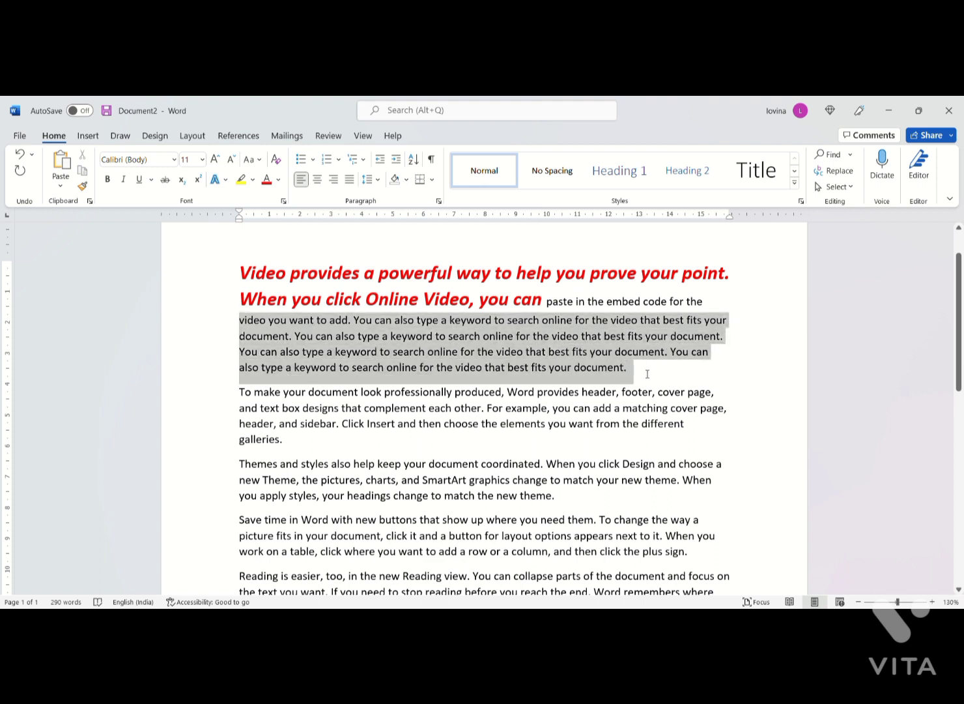
click(169, 164)
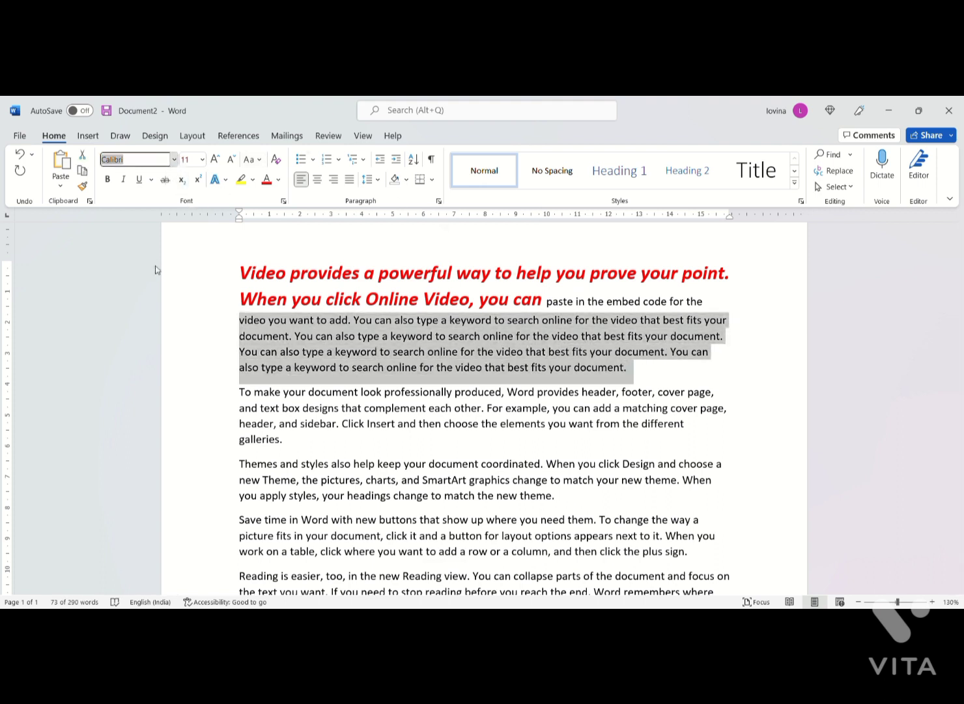
key(Down)
key(Down)
key(Down)
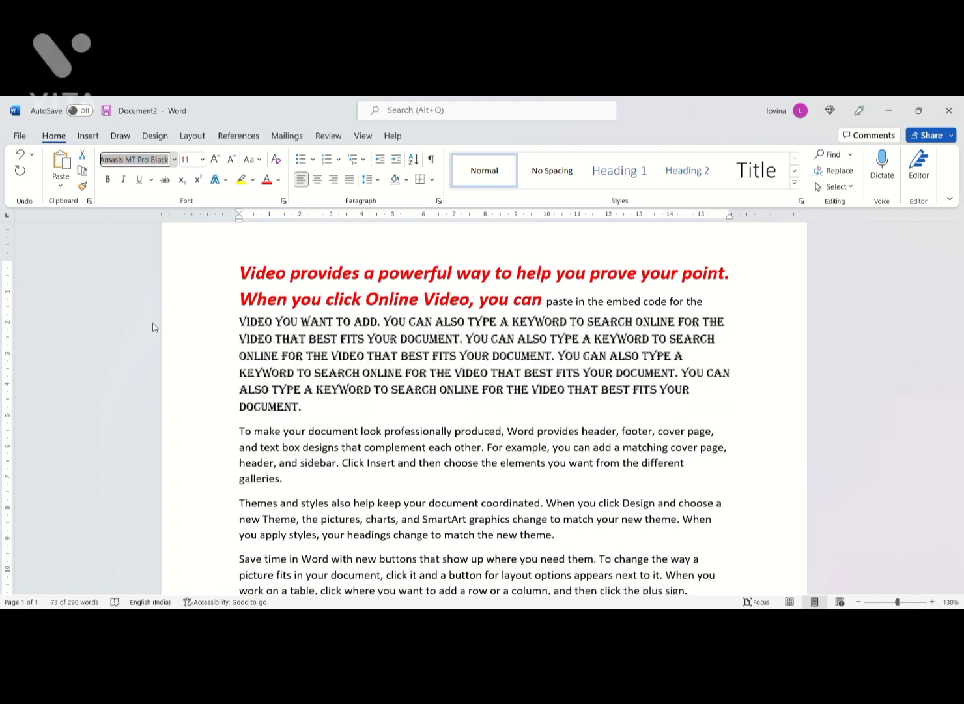
key(Down)
click(309, 286)
click(310, 273)
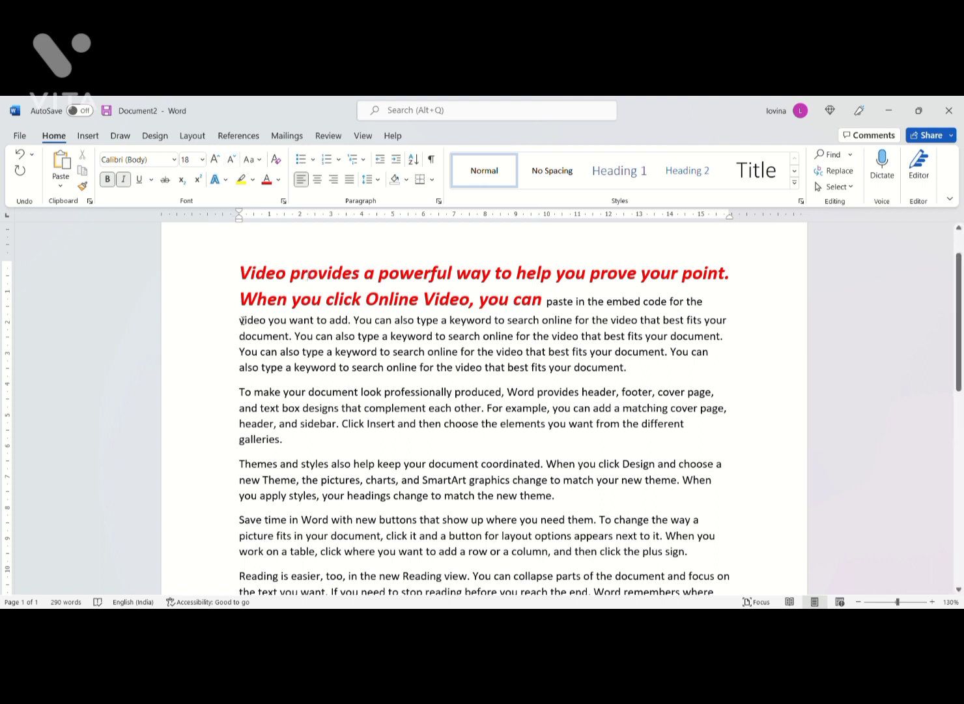
Enlarge the text from "video you want to add" to the paragraph's end to size 16, and reduce it to size 12
drag(240, 319, 661, 383)
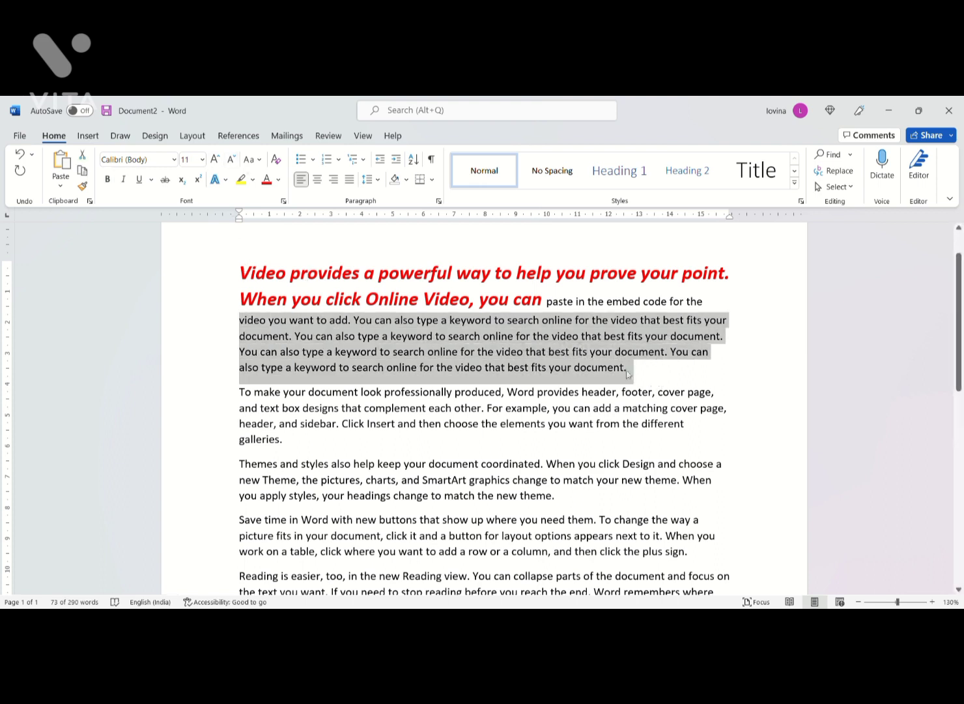
click(214, 160)
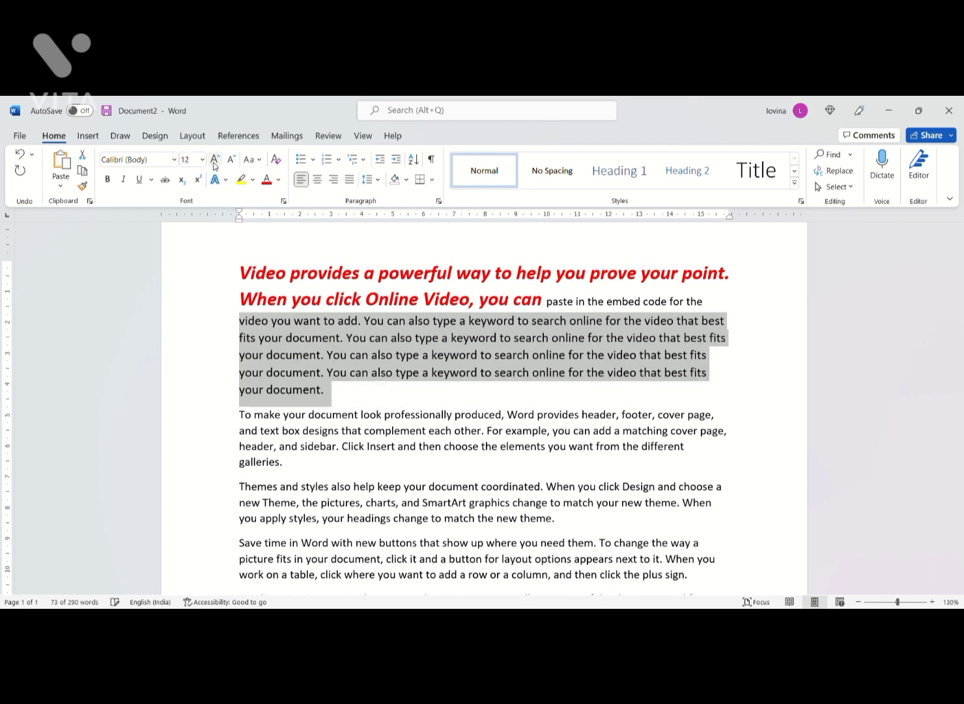
click(214, 159)
click(214, 160)
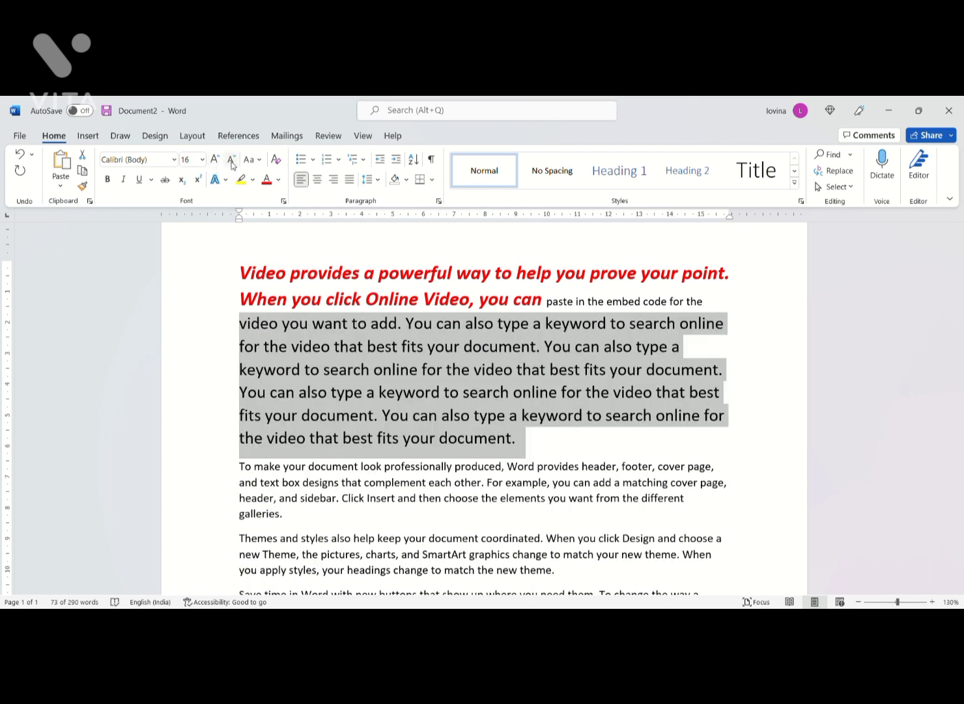
click(231, 160)
click(231, 160)
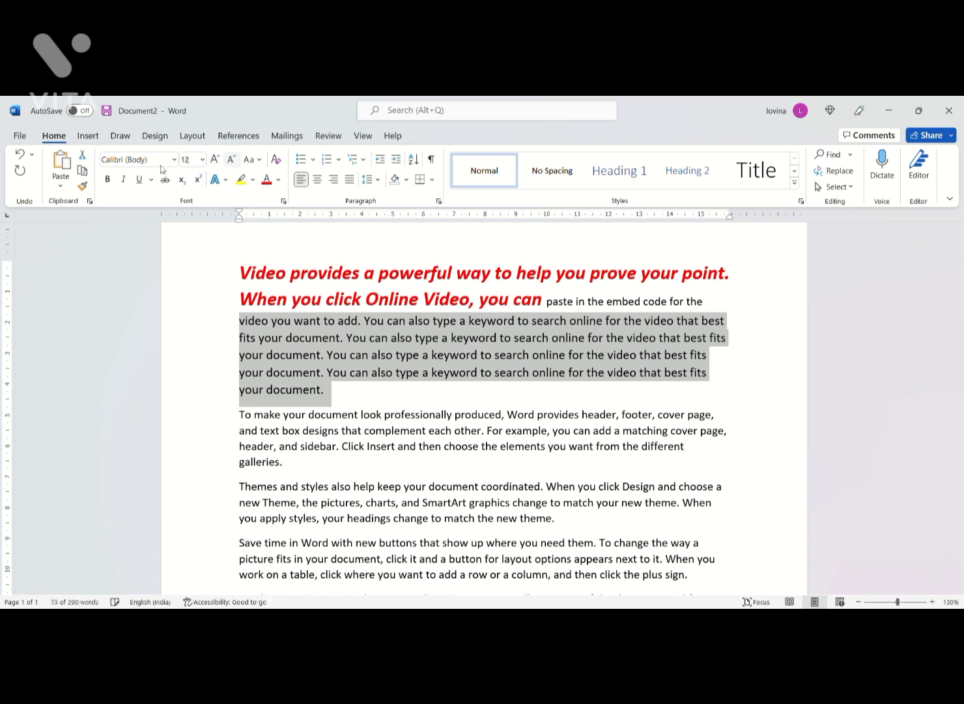
Make the selected text from "video you want to add" to the paragraph's end bold, italic and underlined
click(107, 181)
click(123, 180)
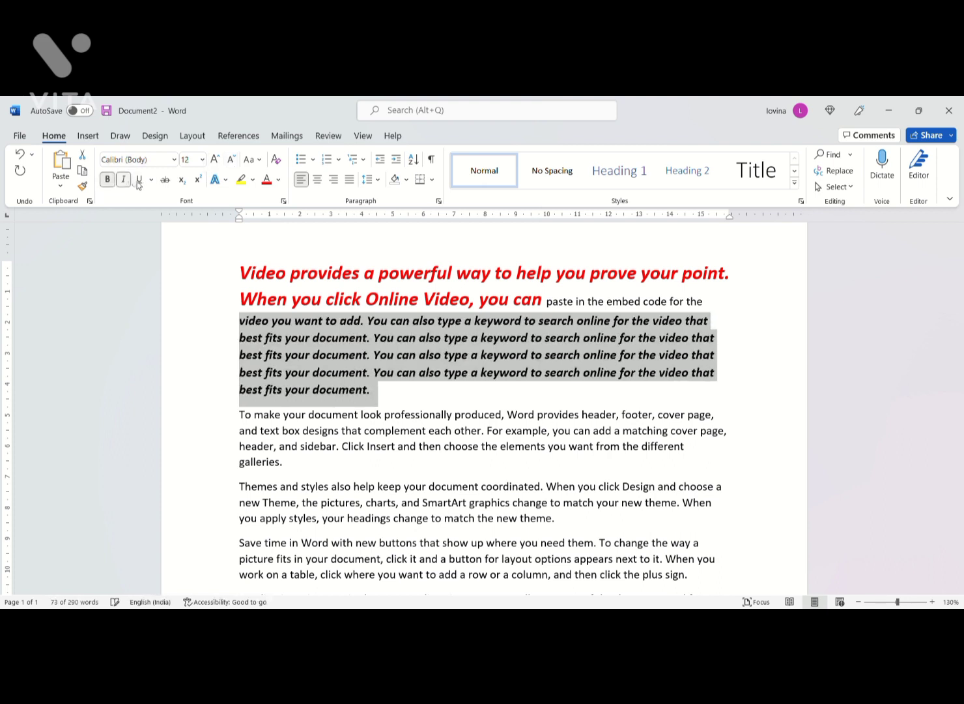
click(141, 180)
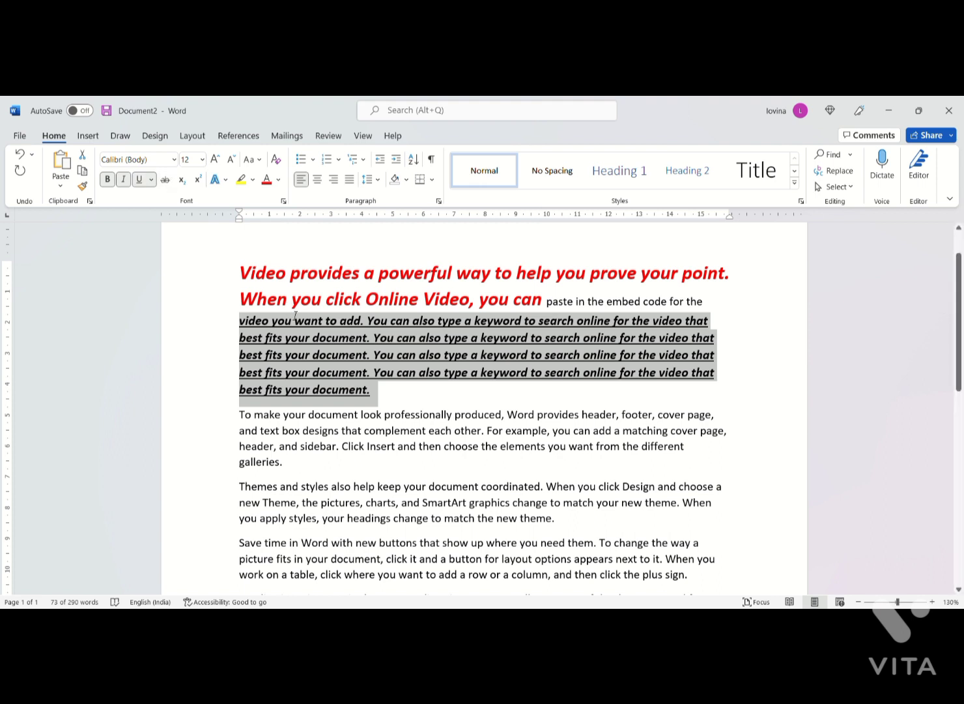
Apply strikethrough to the whole second paragraph, starting "To make your document"
click(299, 463)
drag(299, 463, 228, 411)
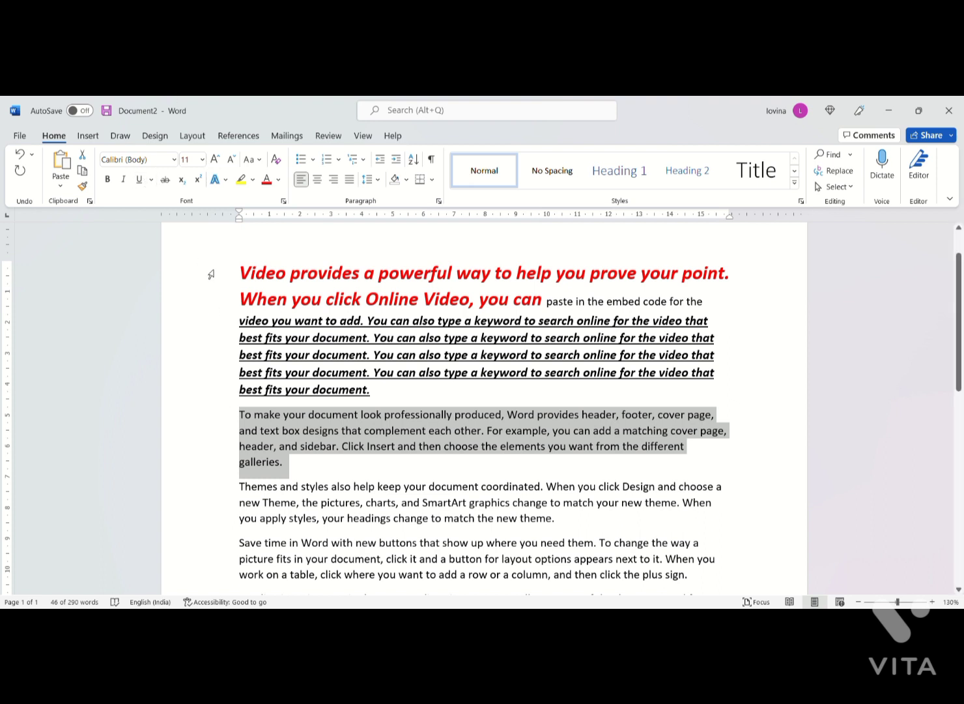
click(164, 182)
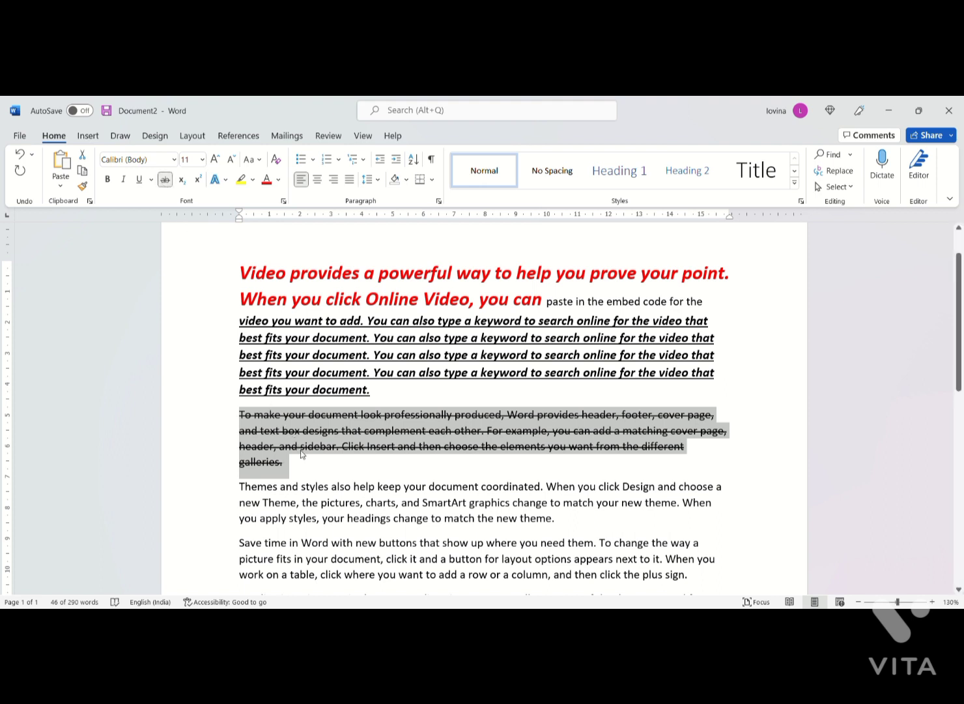
Add a new line "CO2" below the struck-through second paragraph and clear its formatting
click(310, 466)
key(Return)
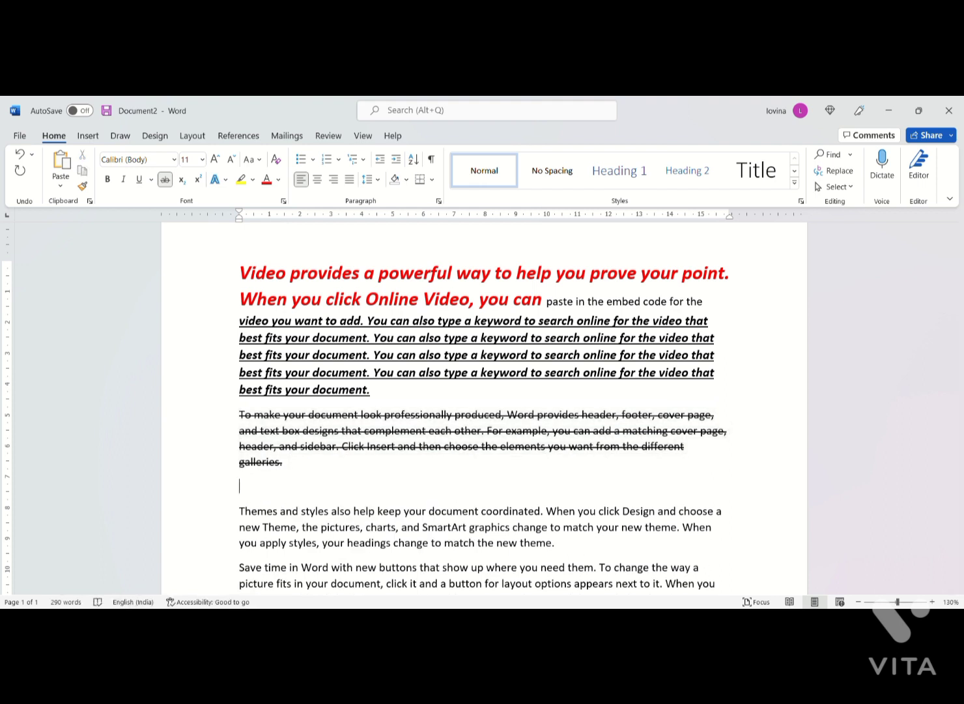
text(co2)
triple_click(265, 489)
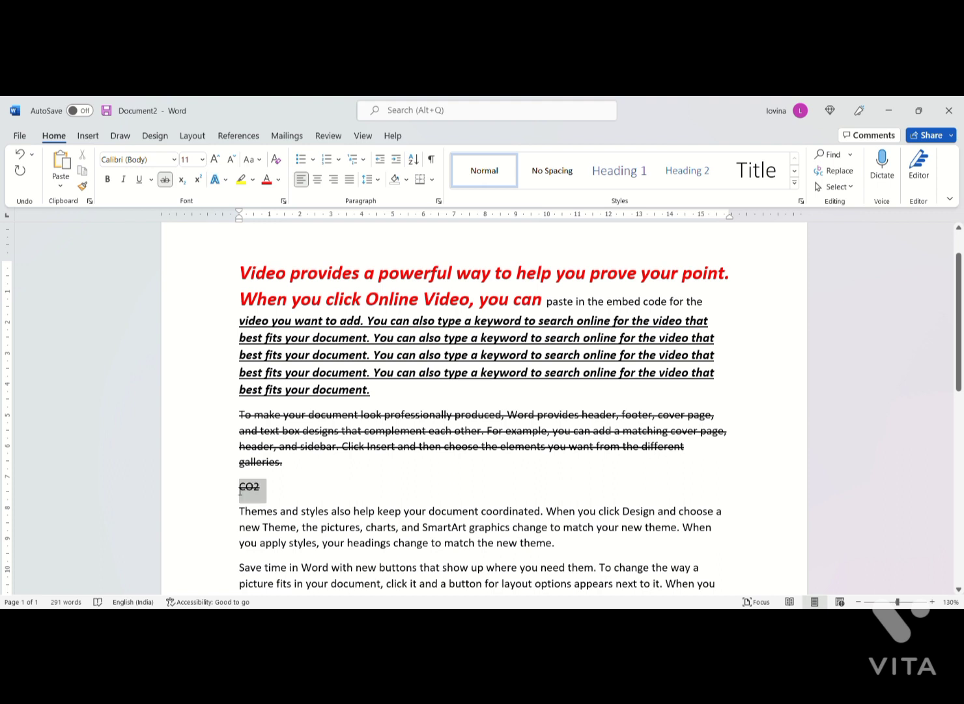
click(274, 159)
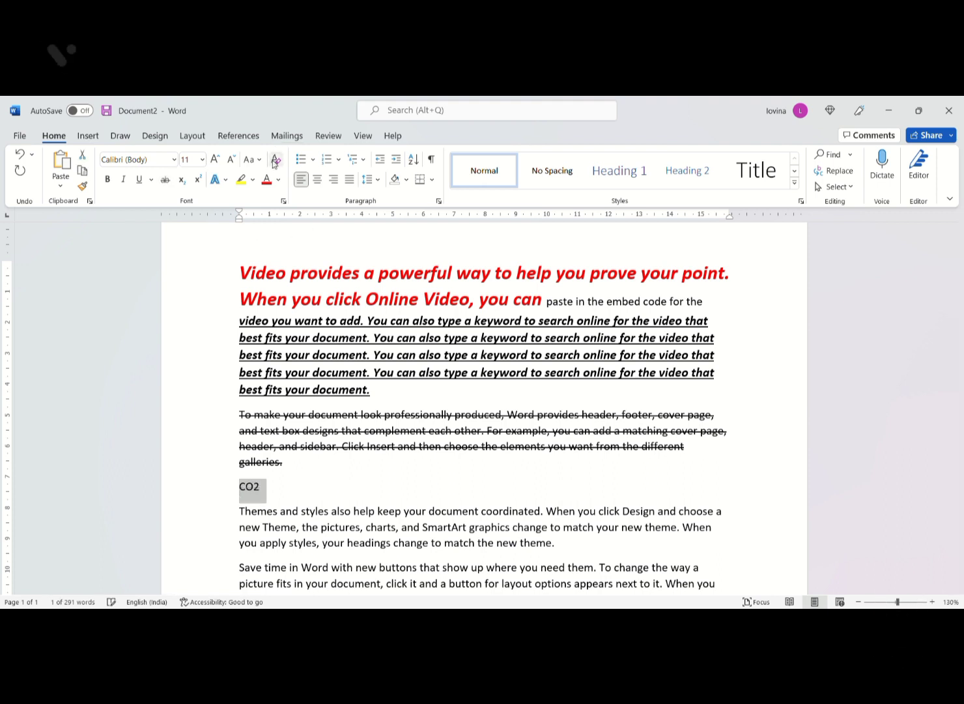
Format the 2 in "CO2" as subscript
click(262, 488)
drag(262, 488, 255, 488)
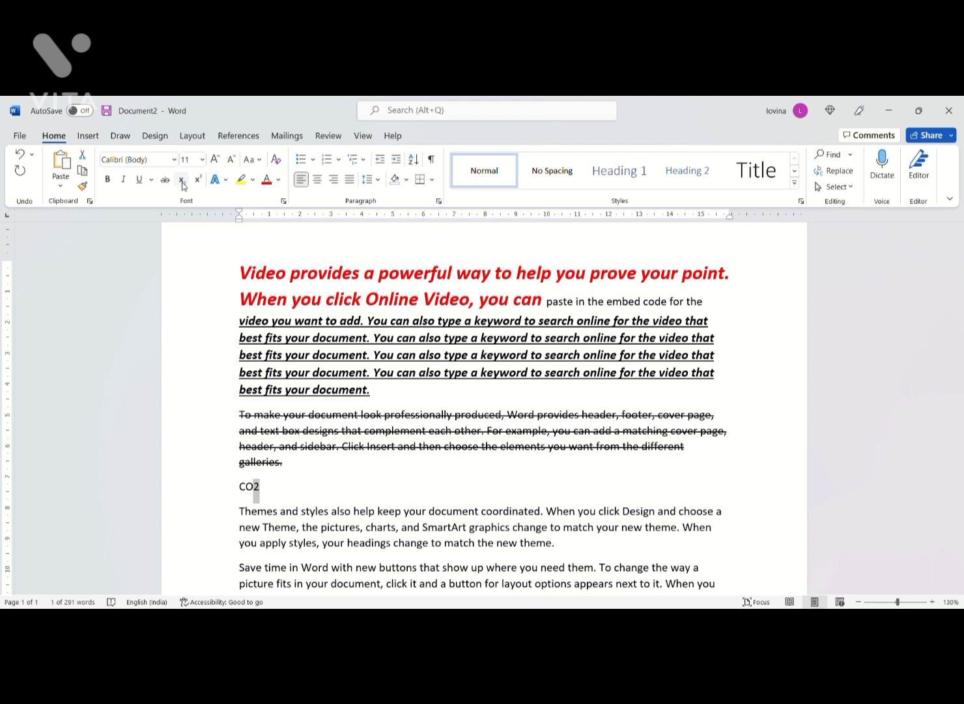
click(183, 185)
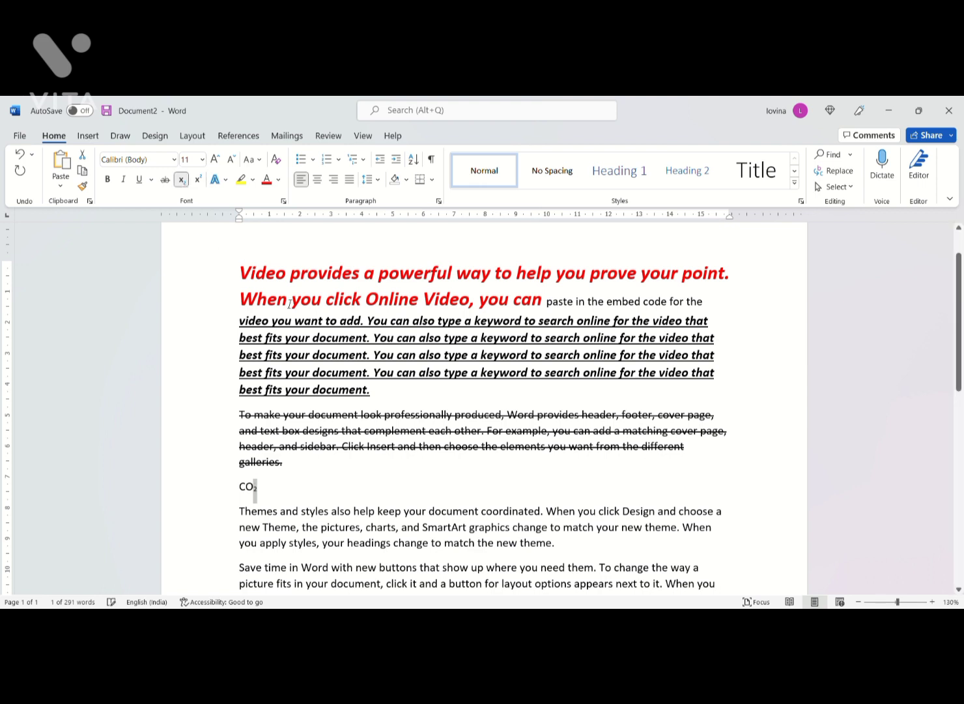
Add "10TH" after the CO2 formula as normal text, with subscript turned off
click(377, 492)
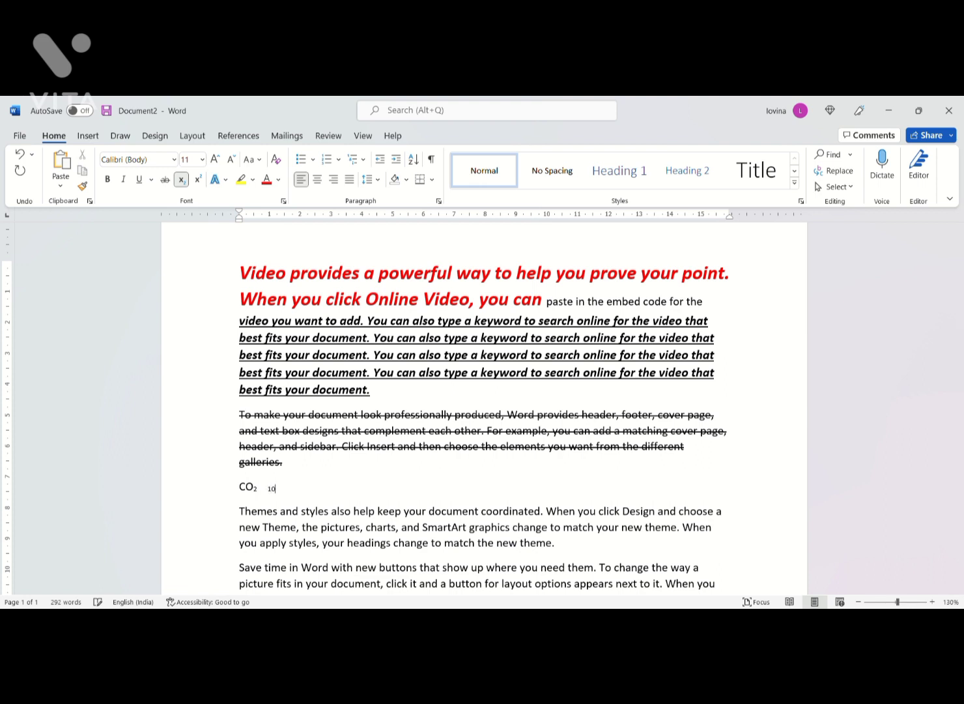
click(182, 179)
text(10TH)
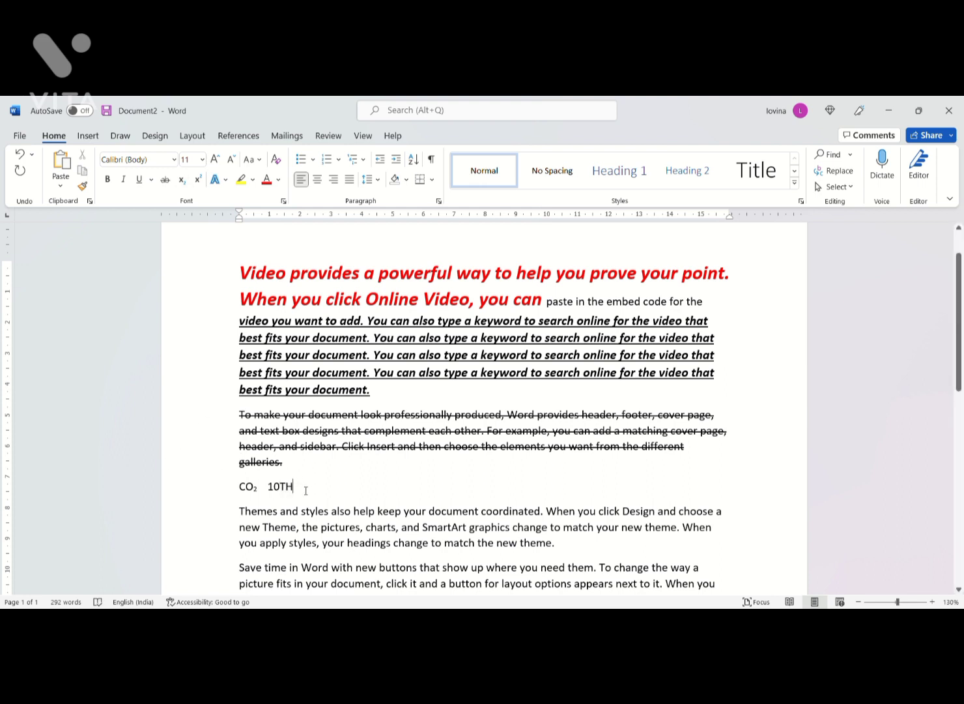
Try superscript on the "TH" of "10TH", and turn it off again
drag(295, 487, 280, 490)
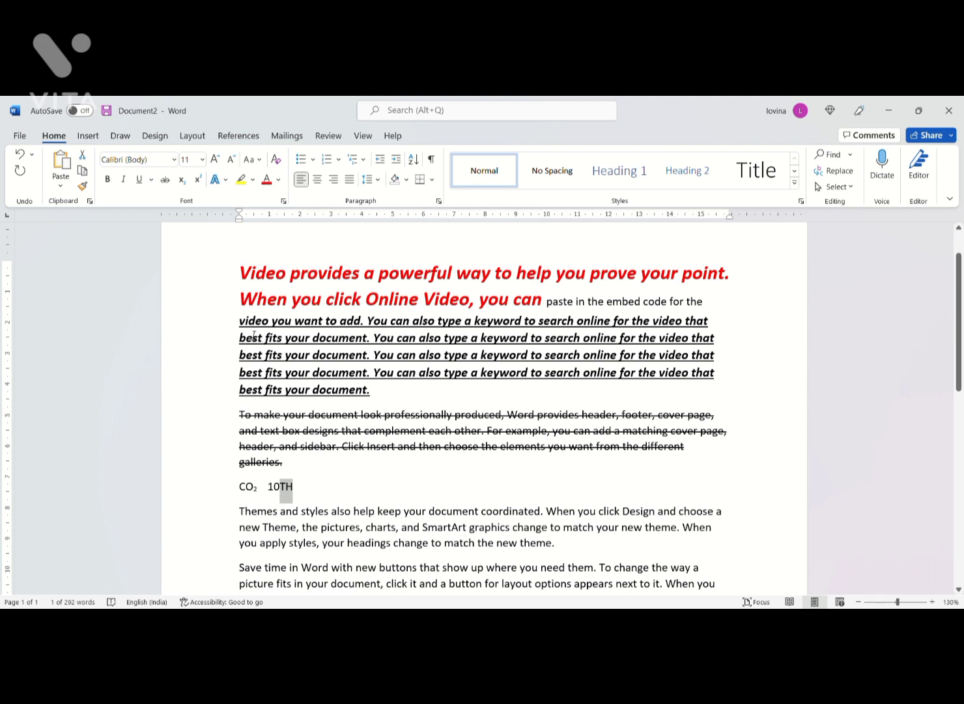
click(198, 181)
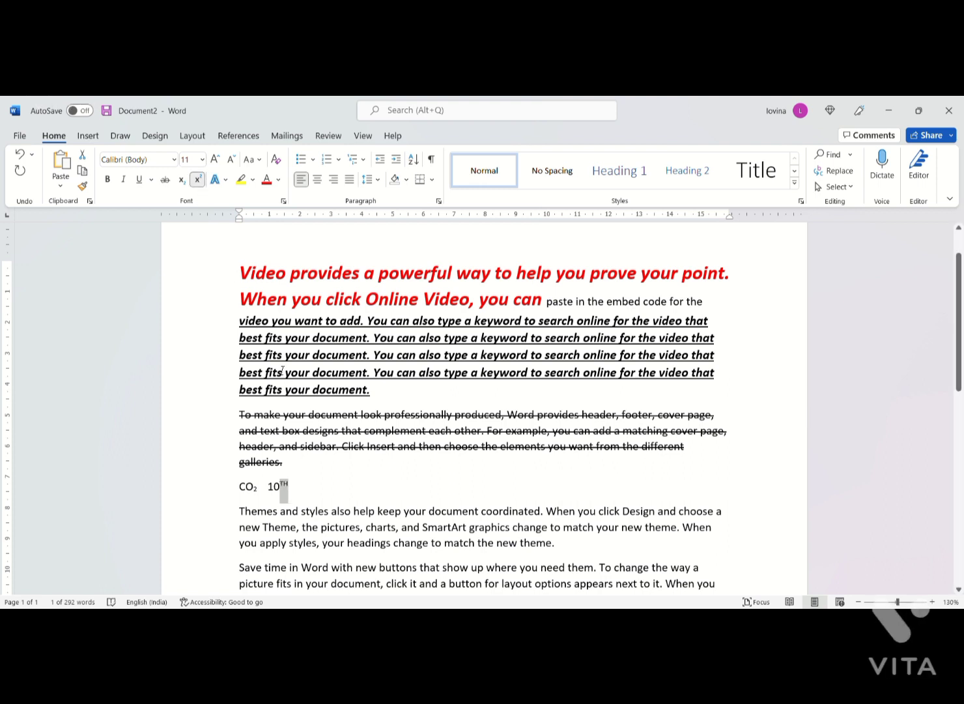
click(195, 182)
Highlight "match the new theme." in turquoise and colour "document. You can also type" in the first paragraph blue
drag(558, 544, 446, 546)
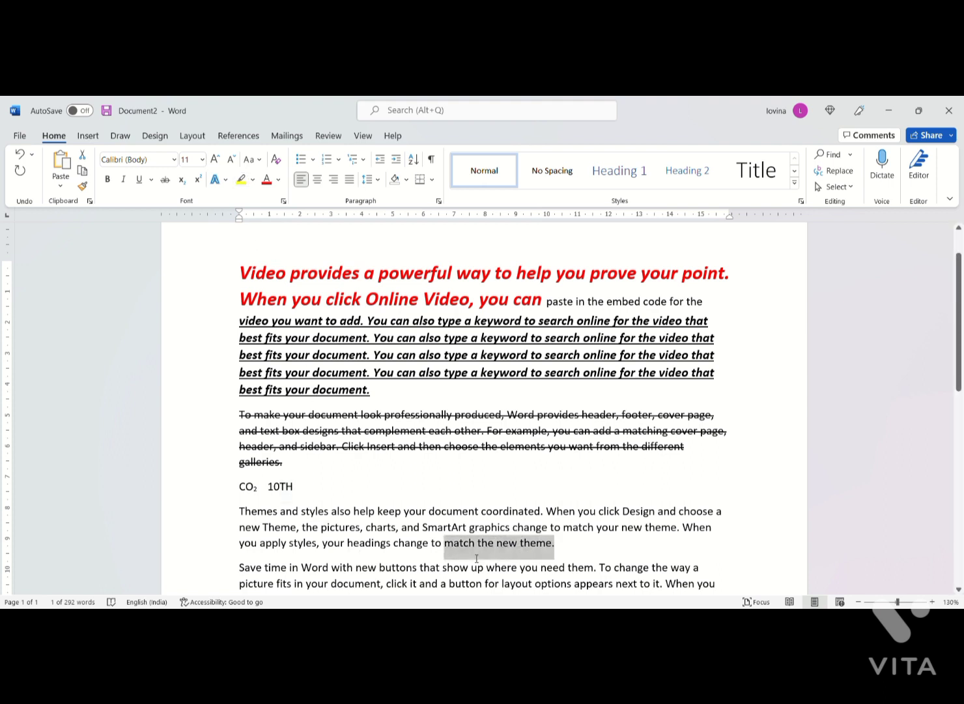
click(241, 180)
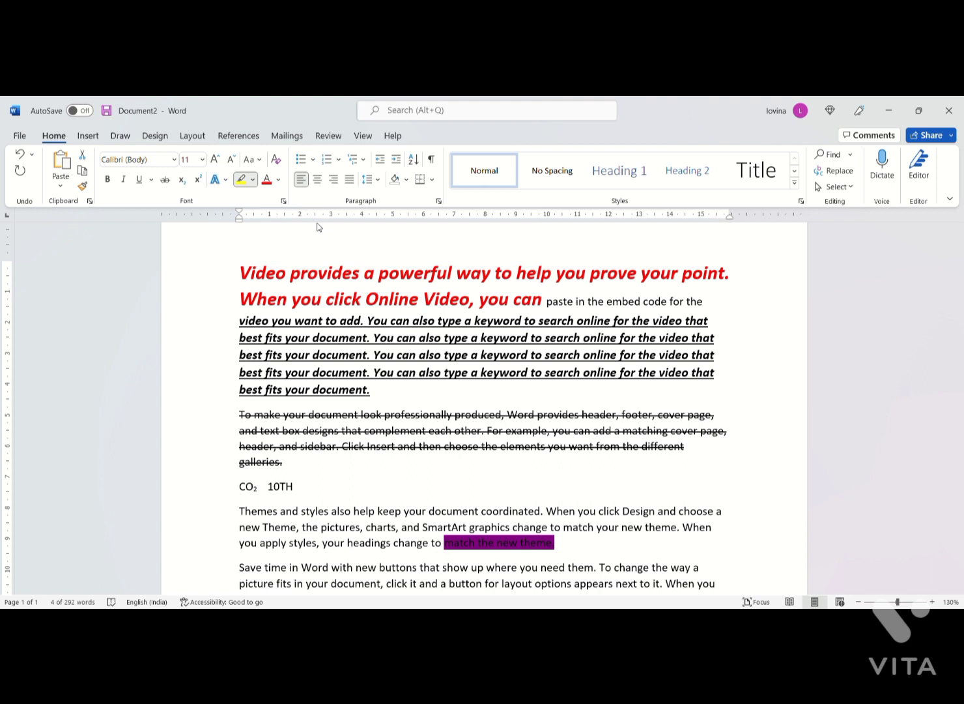
click(282, 195)
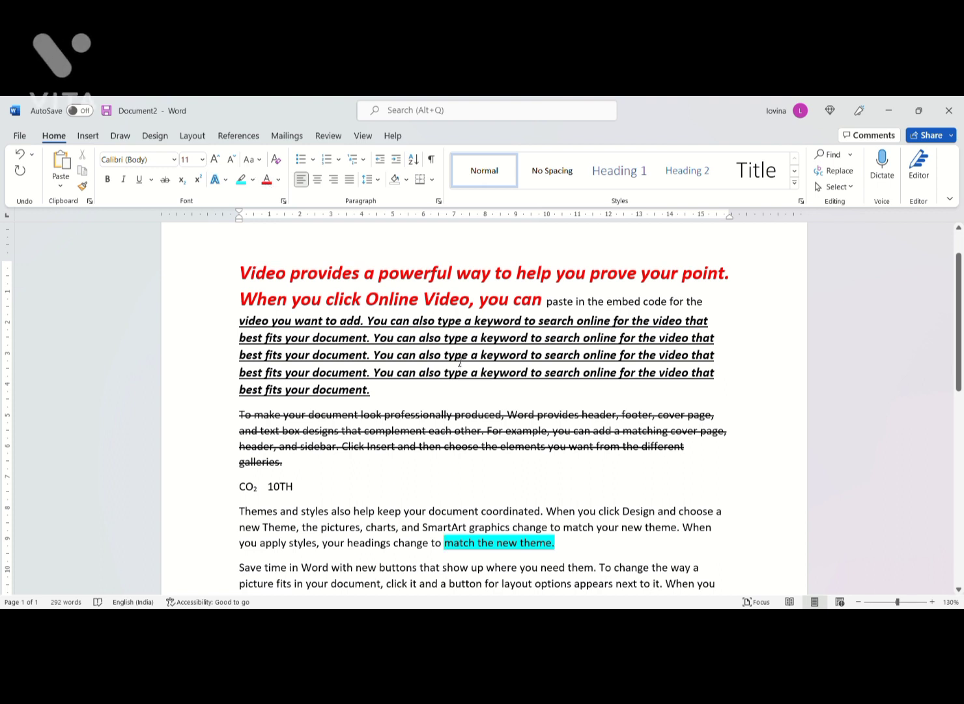
drag(460, 358, 313, 356)
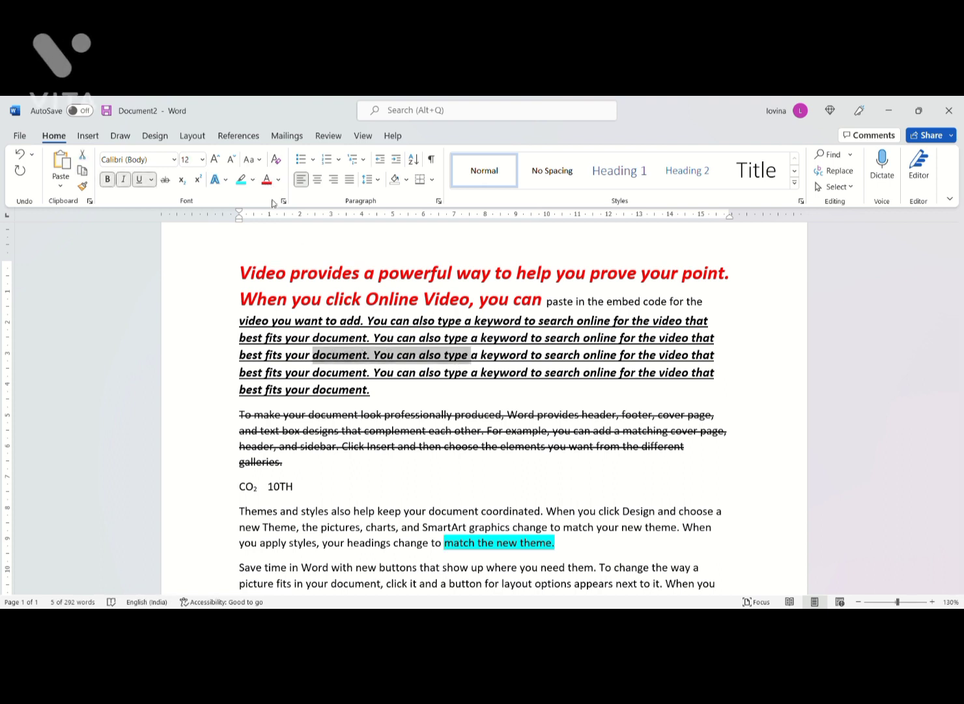
click(306, 232)
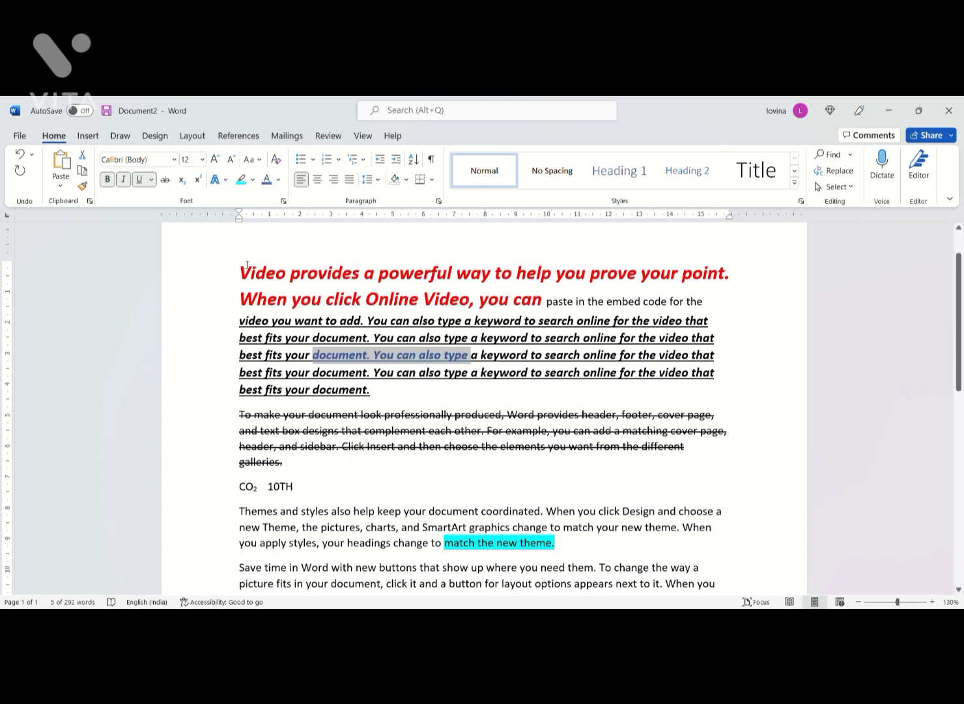
Clear all formatting from the first paragraph through the end of the "Themes and styles" paragraph
drag(240, 269, 567, 545)
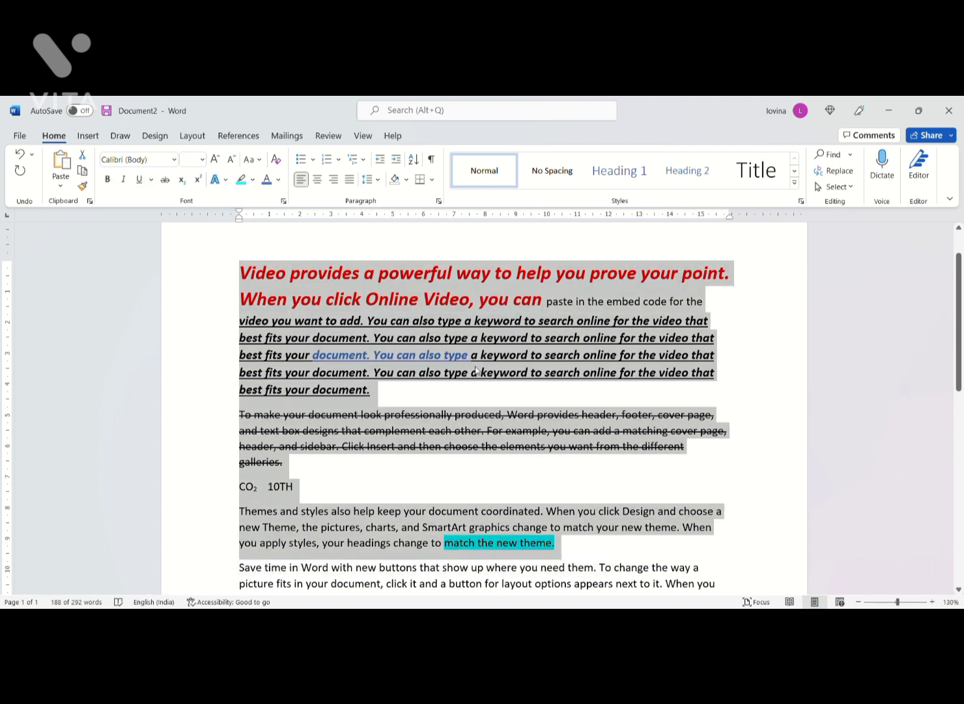
click(276, 161)
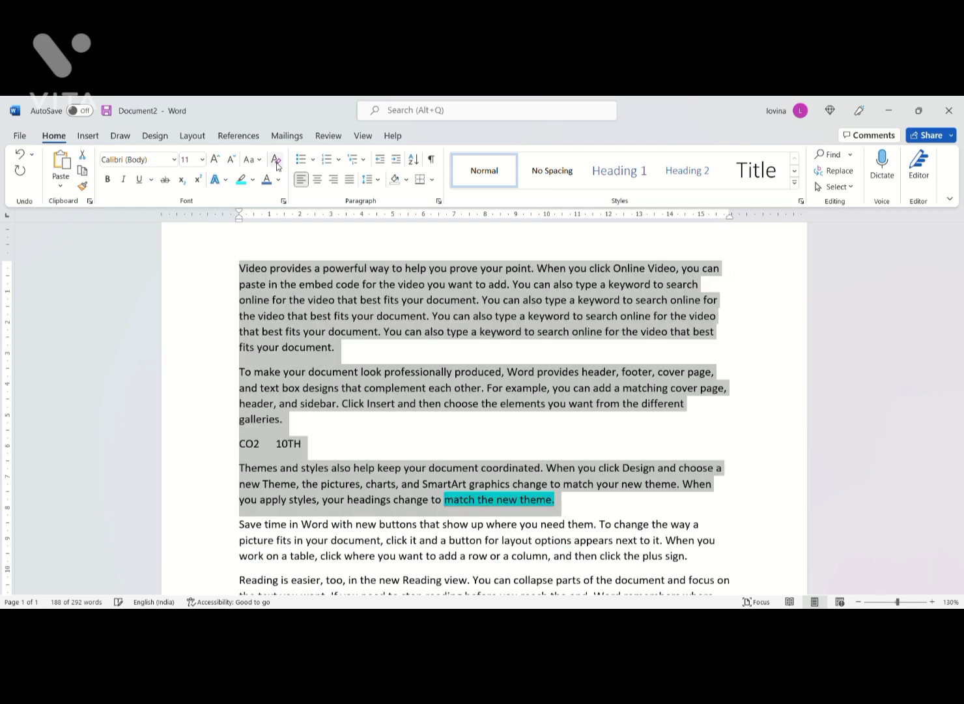
click(356, 313)
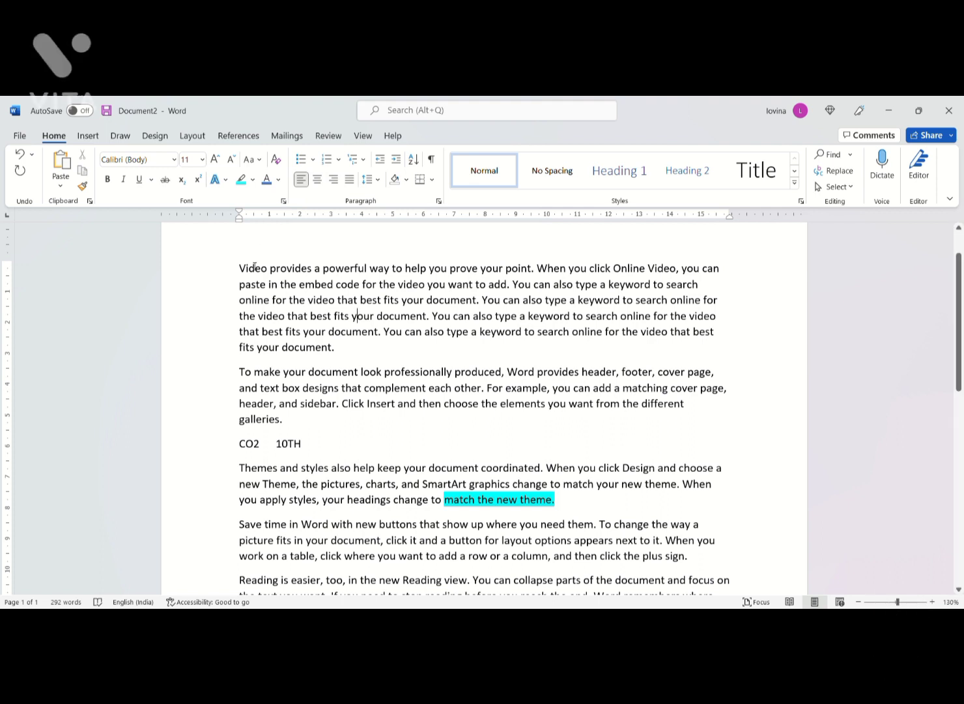
Try centre, right and left alignment on the first paragraph, and leave it justified
drag(240, 274, 356, 358)
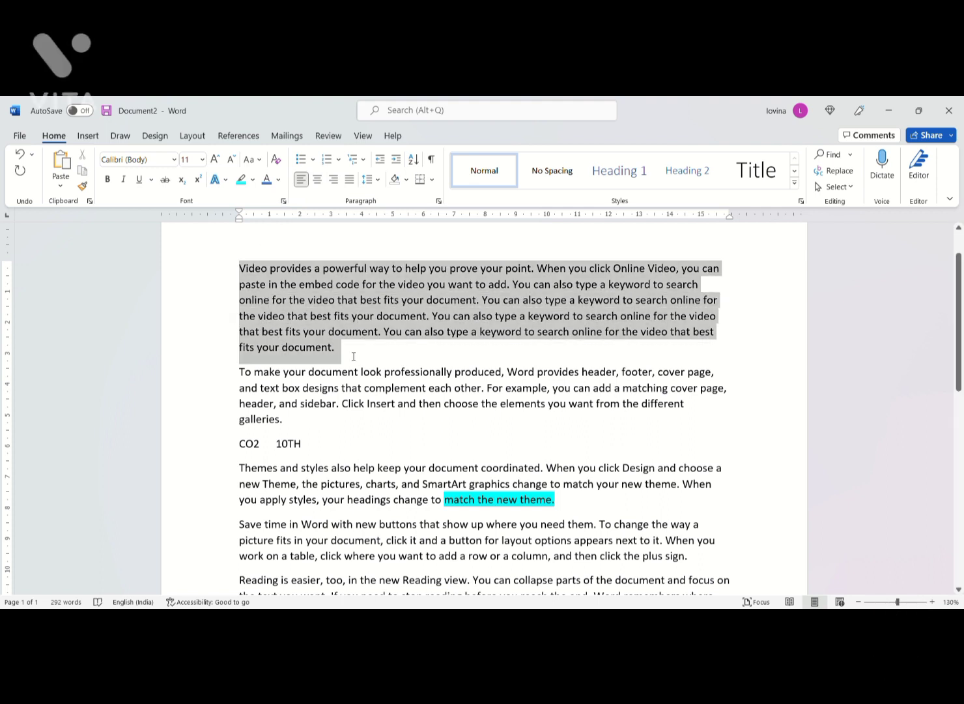
click(317, 180)
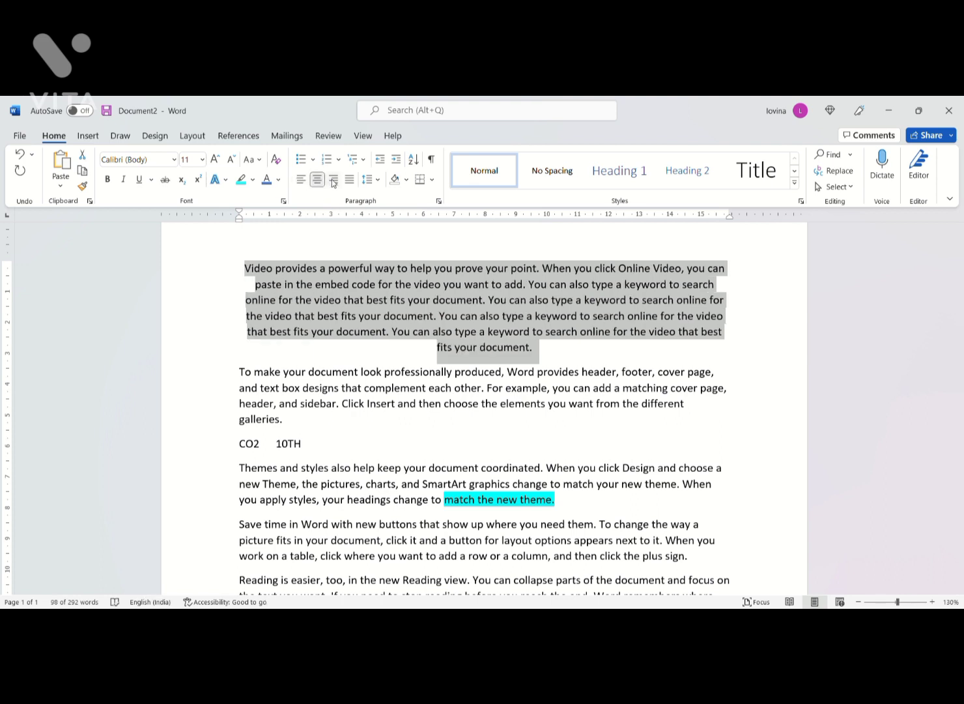
click(333, 181)
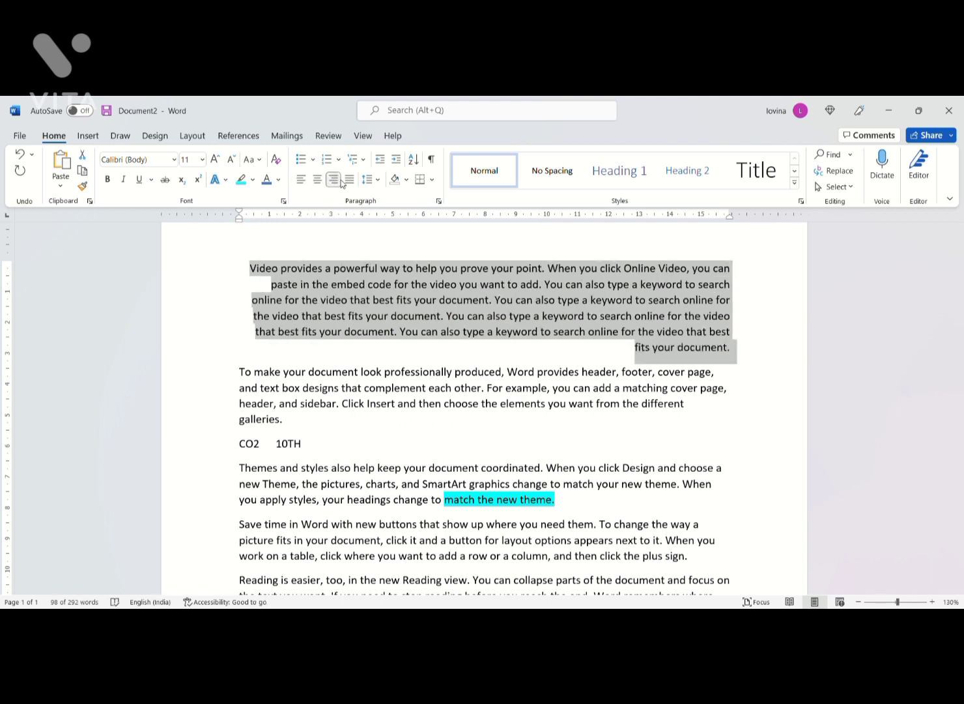
click(301, 181)
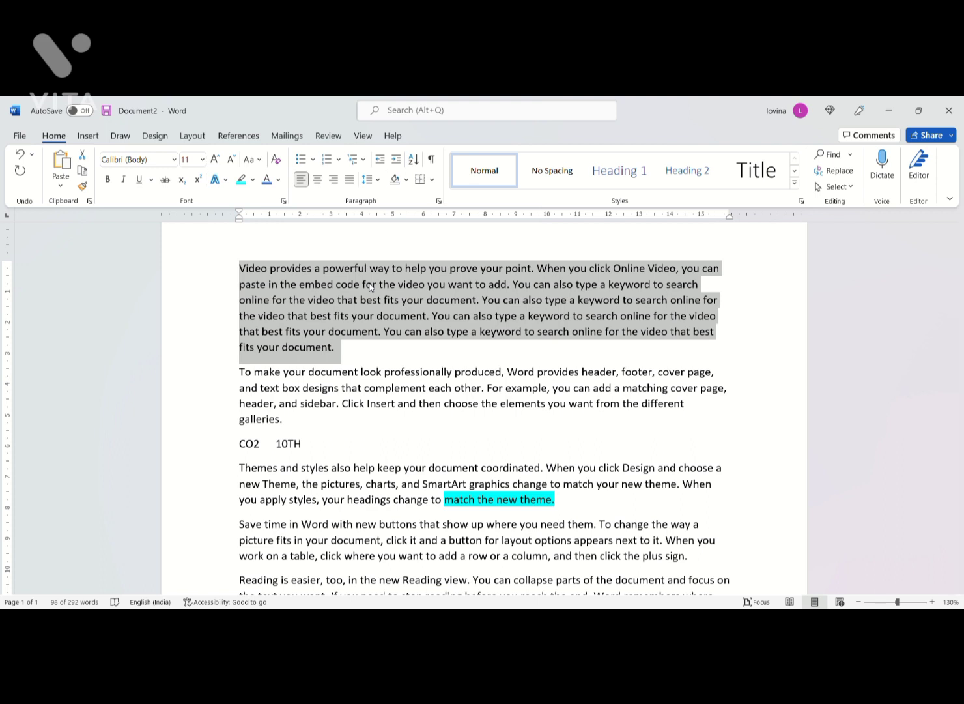
click(349, 179)
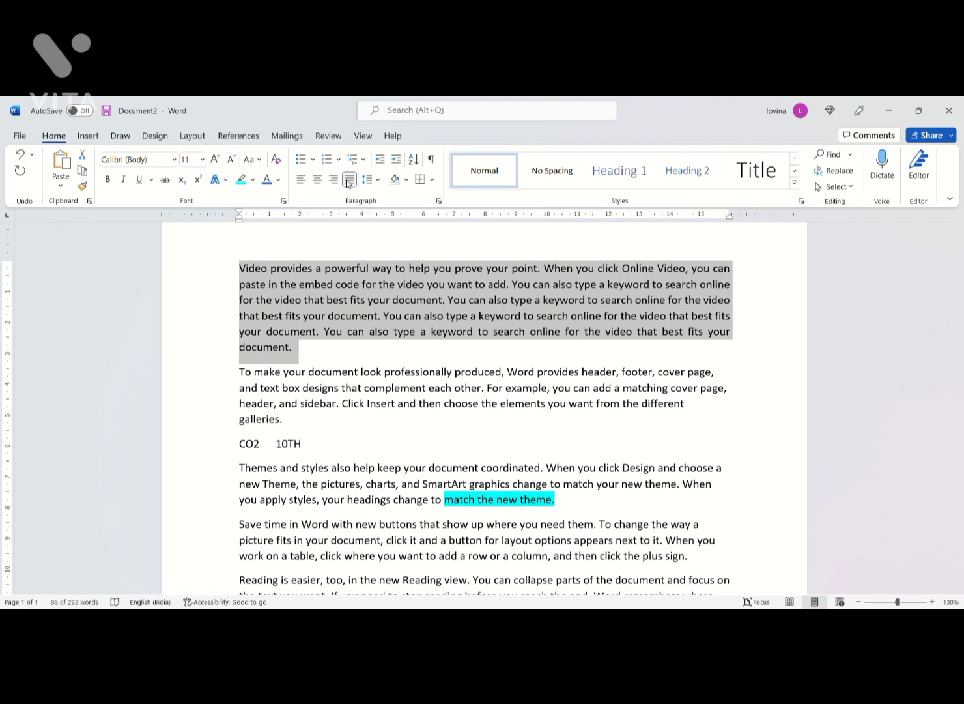
click(349, 180)
click(349, 179)
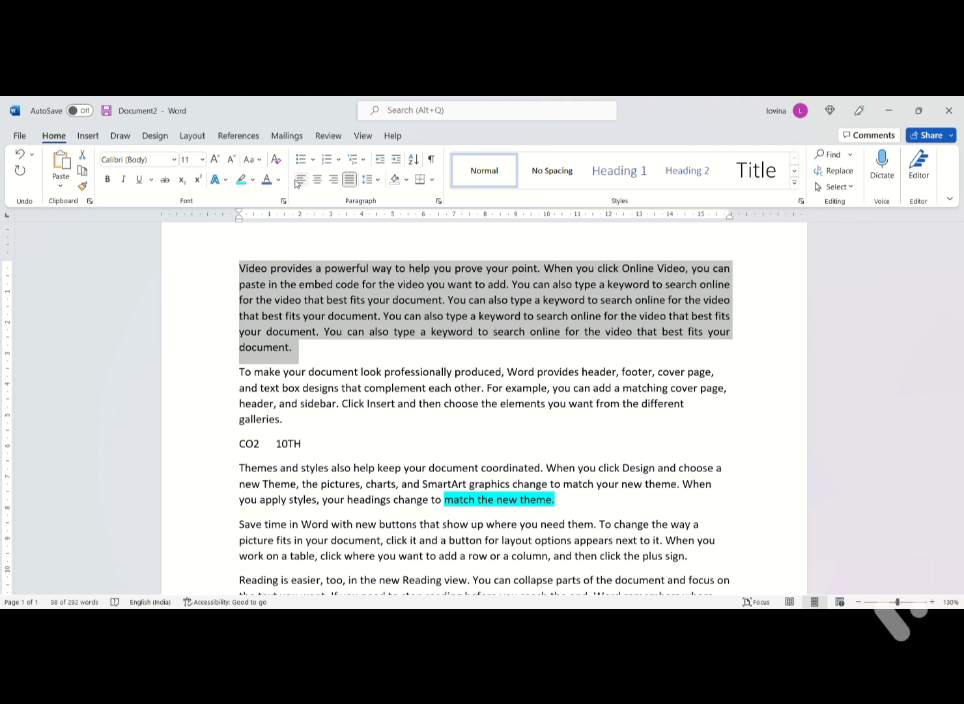
Increase the first paragraph's line spacing to about double
click(375, 183)
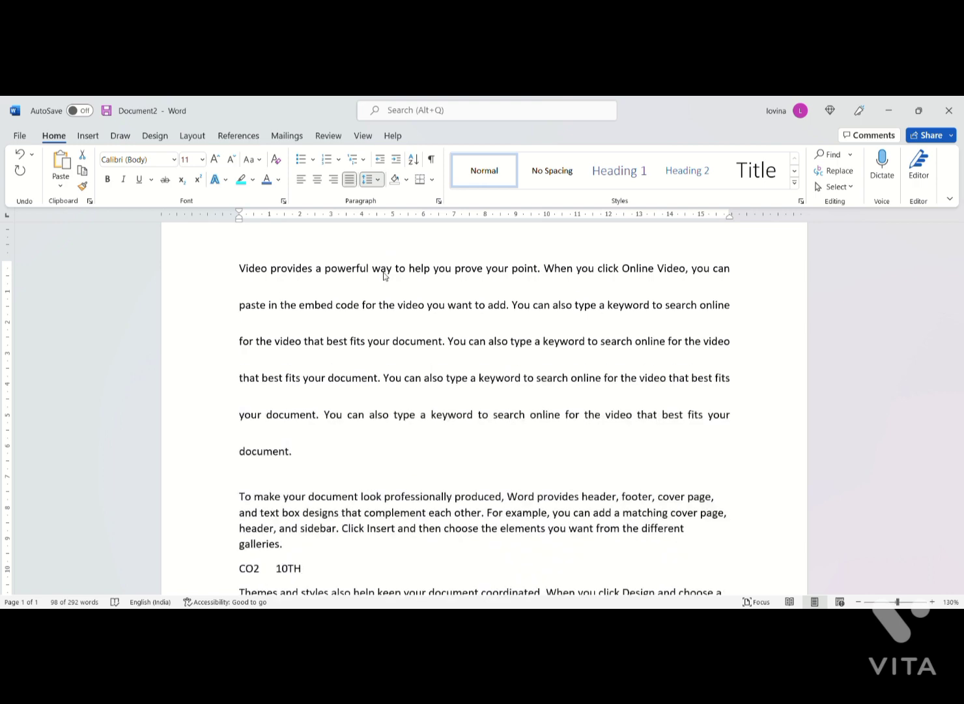
click(391, 256)
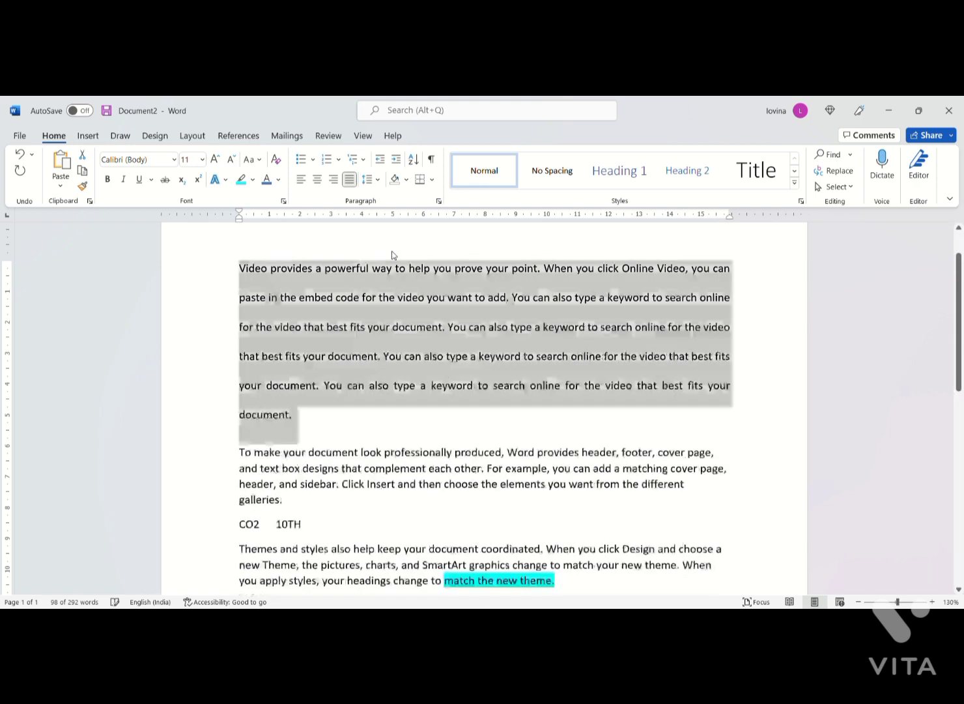
Increase the first paragraph's indent by five levels, and decrease it back to the left margin
click(398, 161)
click(398, 160)
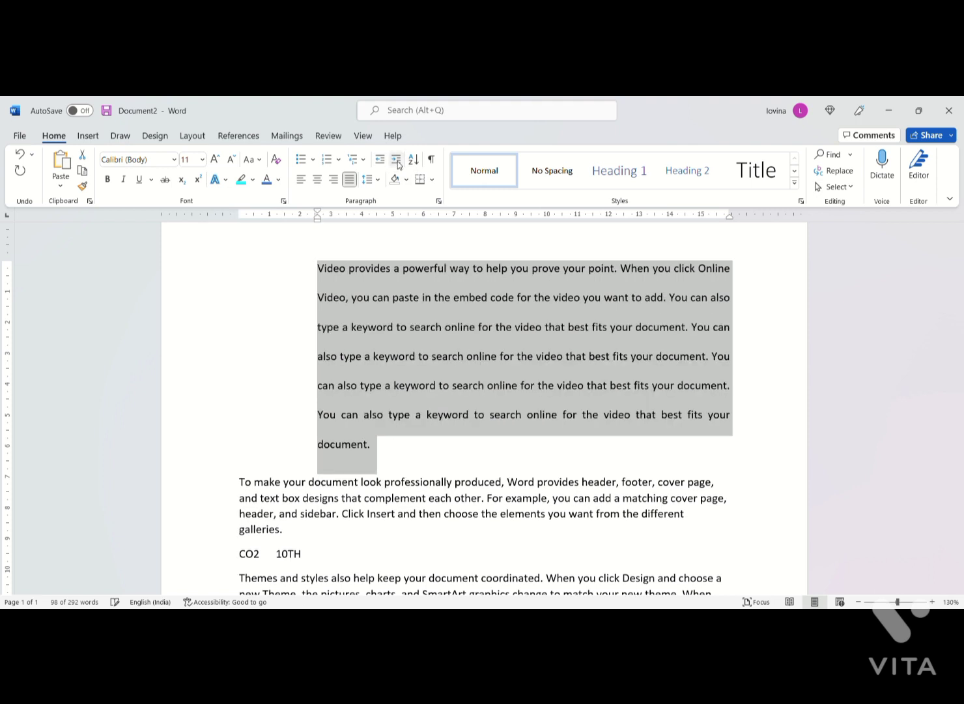
click(398, 161)
click(397, 161)
click(397, 161)
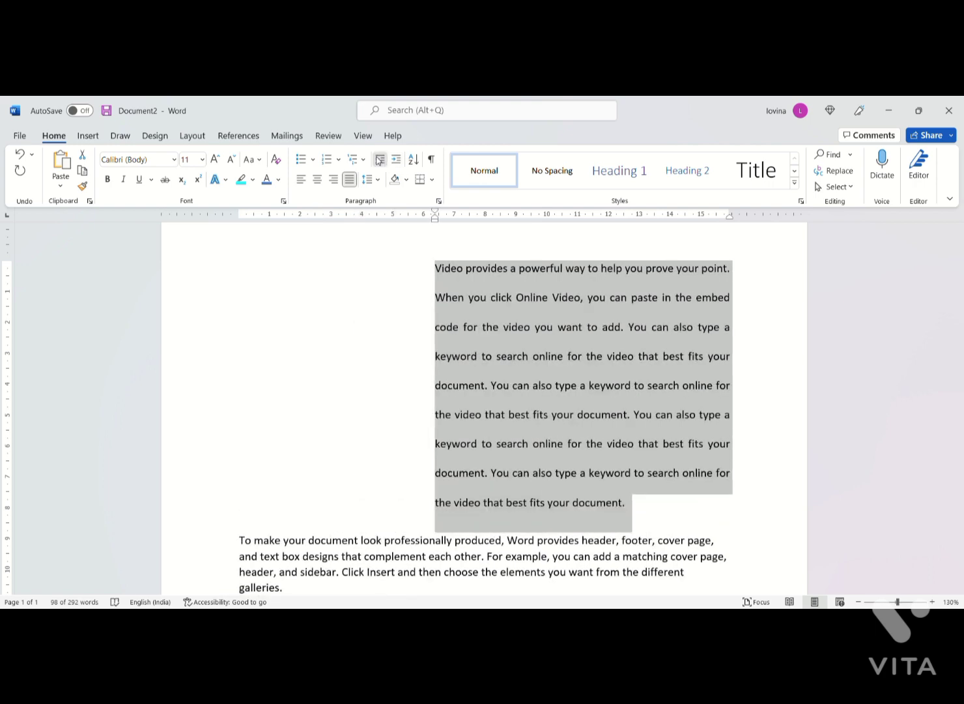
click(378, 158)
click(378, 159)
click(378, 159)
click(377, 160)
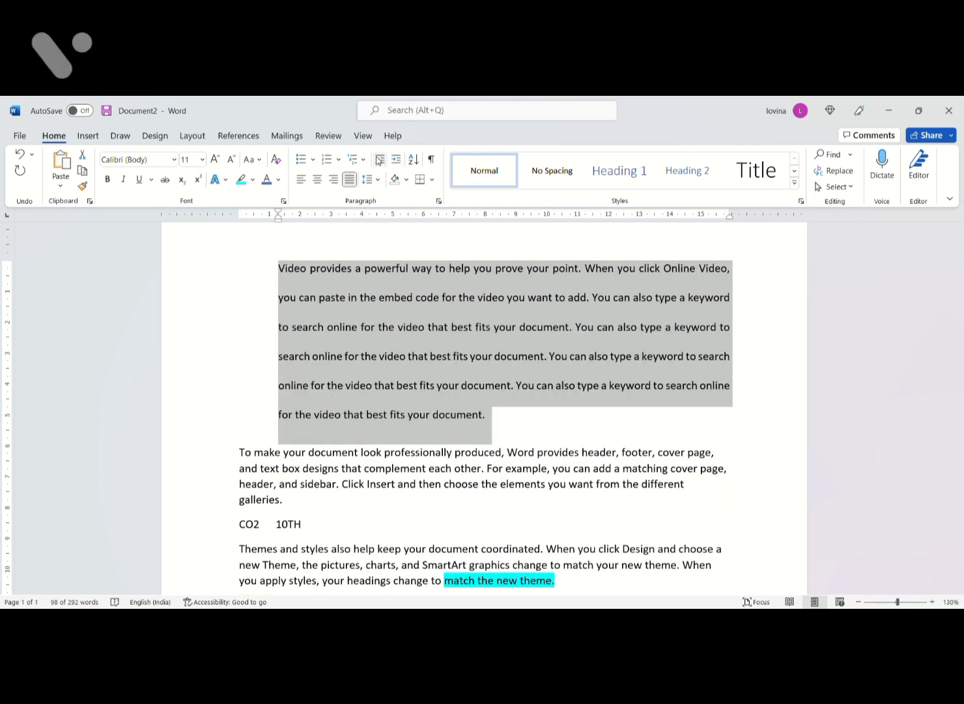
click(378, 160)
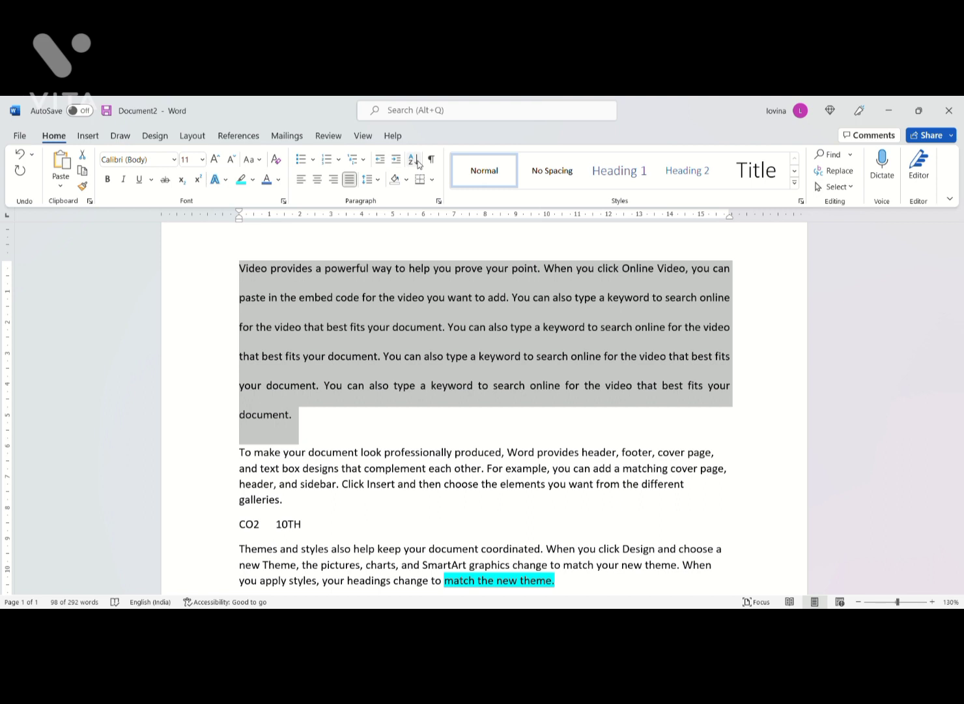
Add a centred line "RESUME" below the first paragraph
click(331, 431)
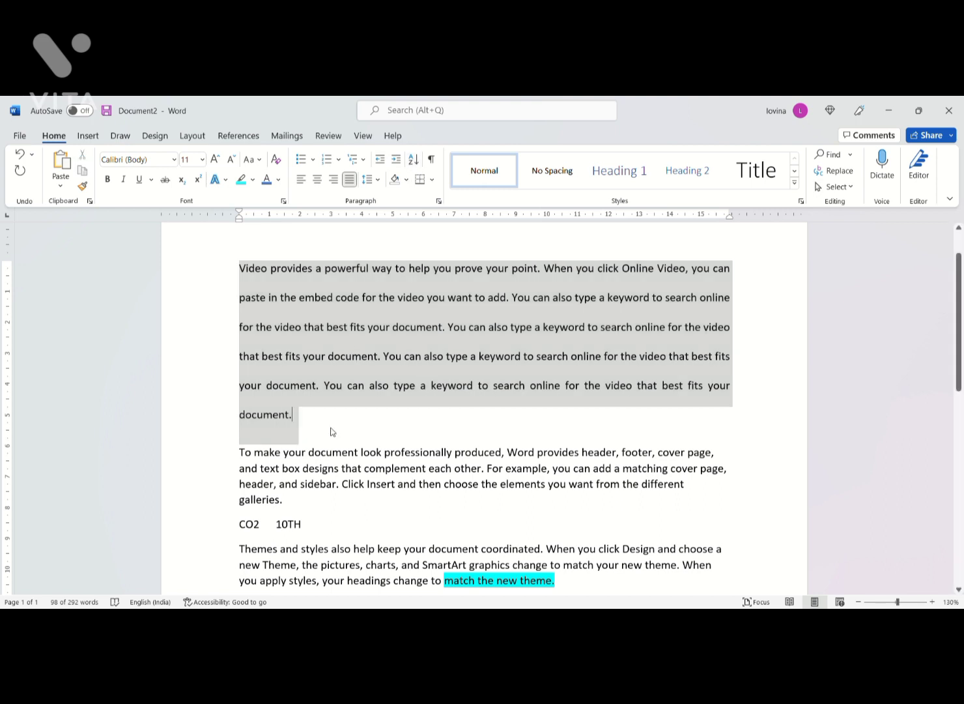
key(Return)
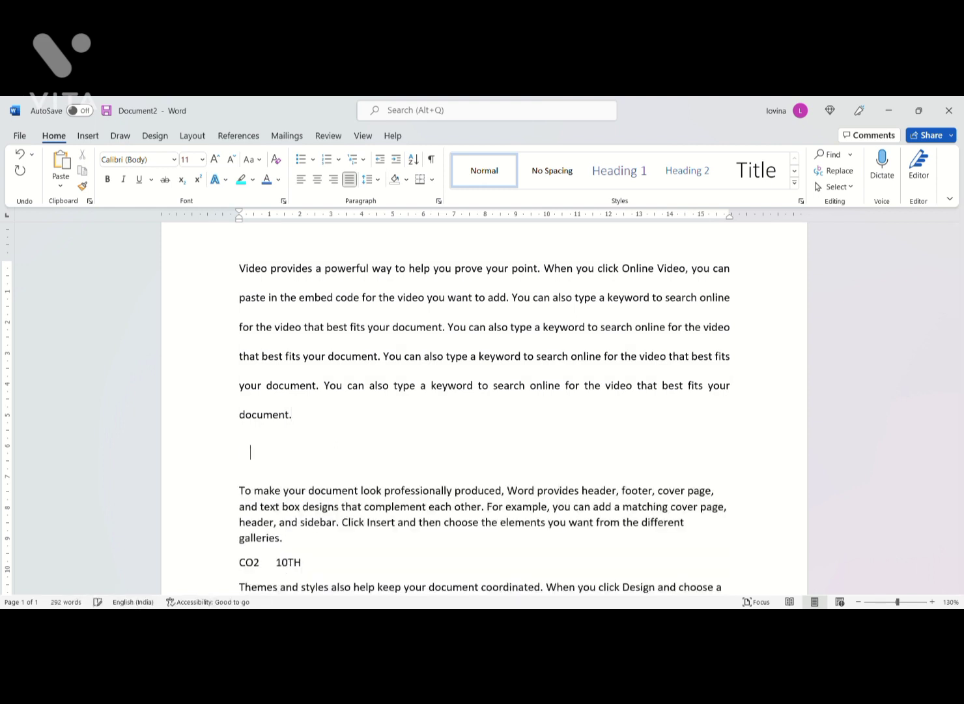
text(RESUME)
drag(299, 451, 248, 452)
key(ctrl+e)
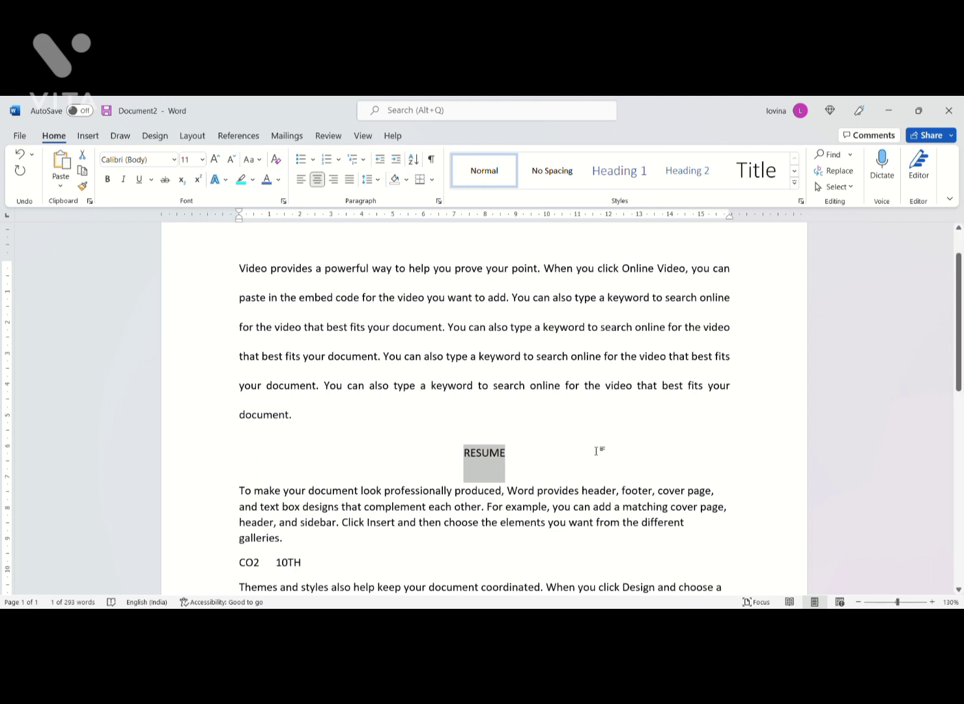
Shade the RESUME line light blue and reduce its line spacing to about single
drag(519, 459, 431, 456)
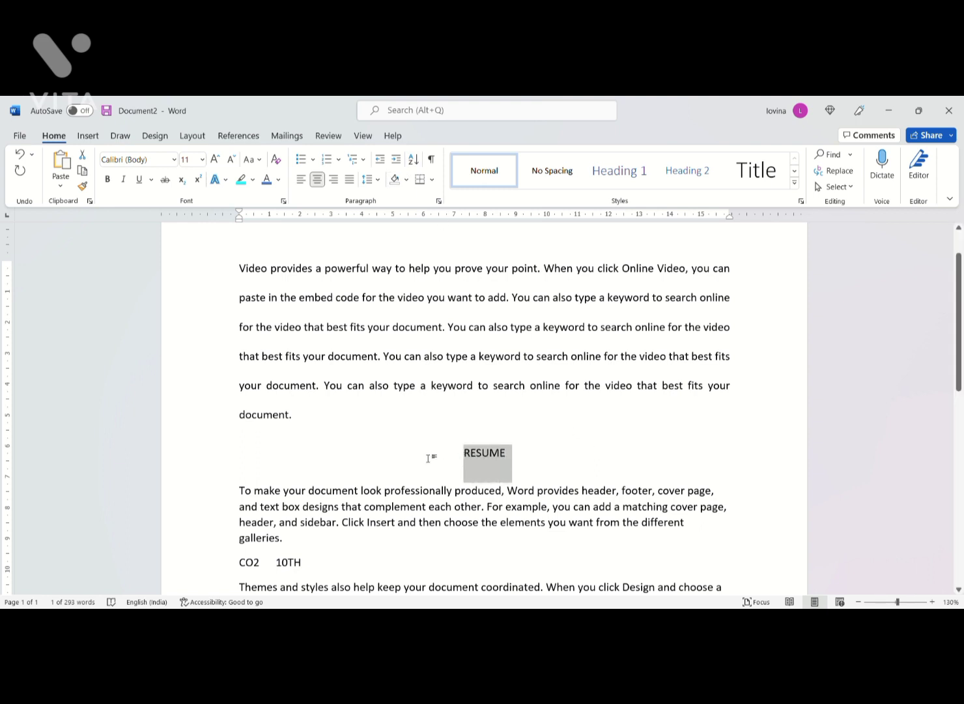
click(409, 180)
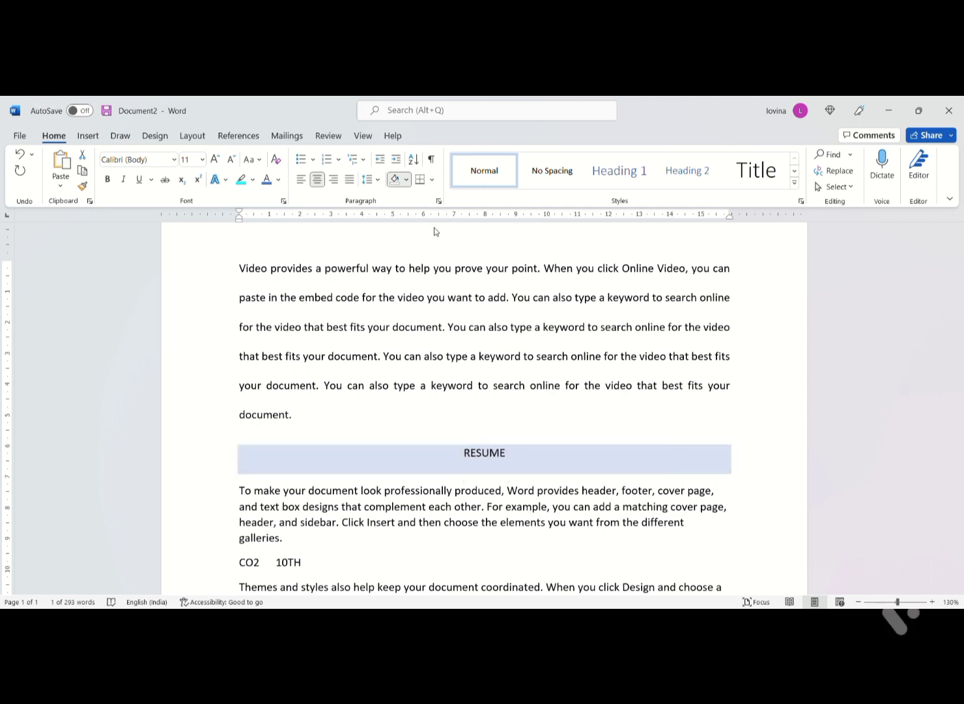
click(379, 181)
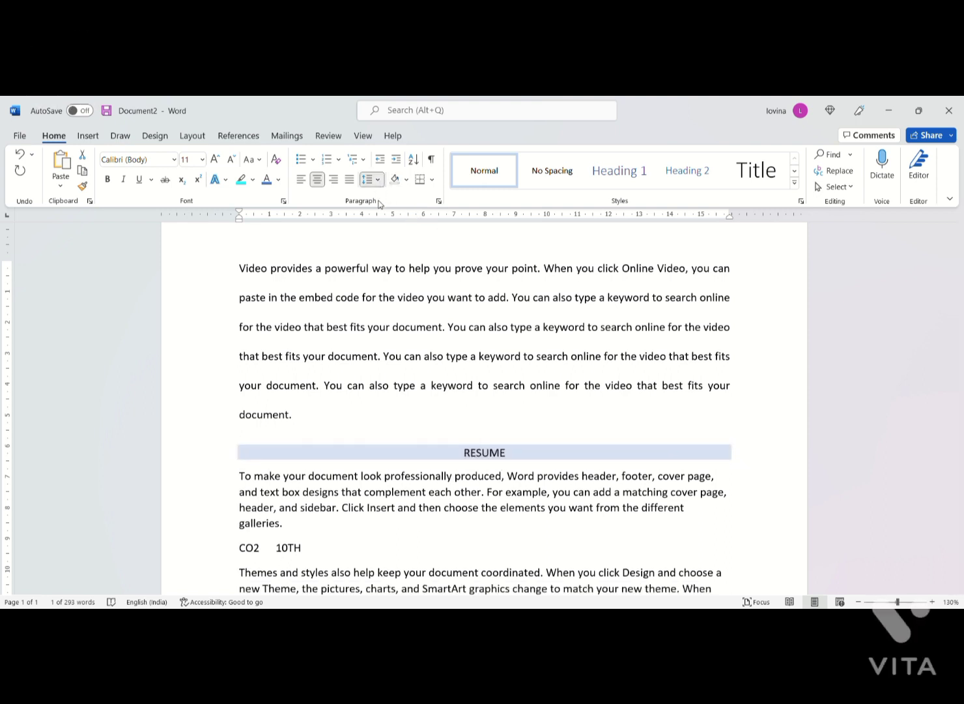
click(380, 201)
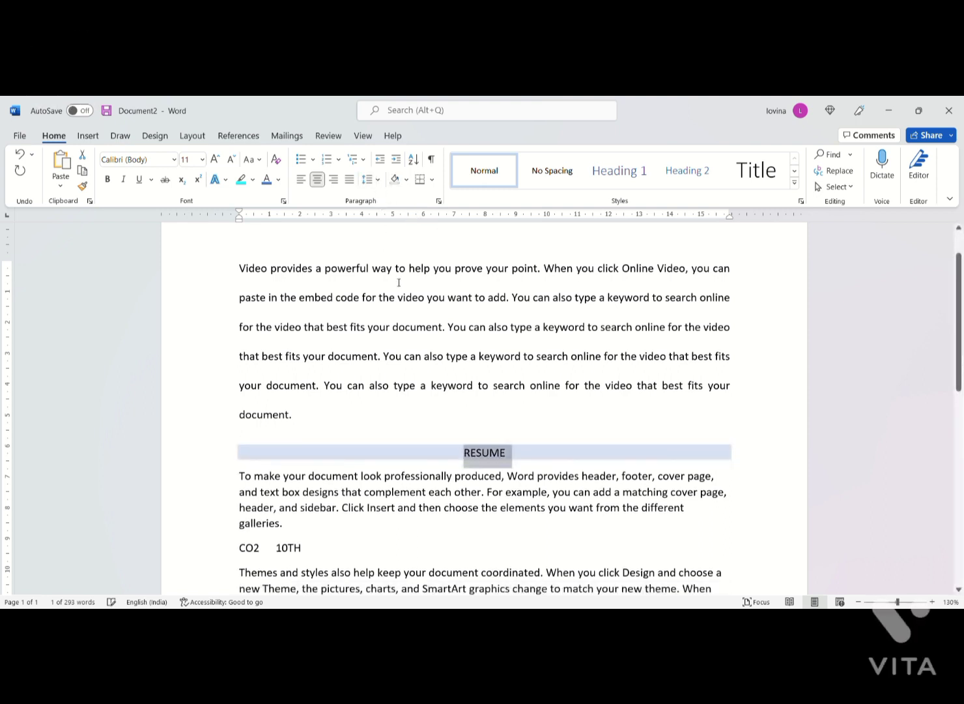
Add a box border around all four sides of the shaded RESUME line
click(433, 183)
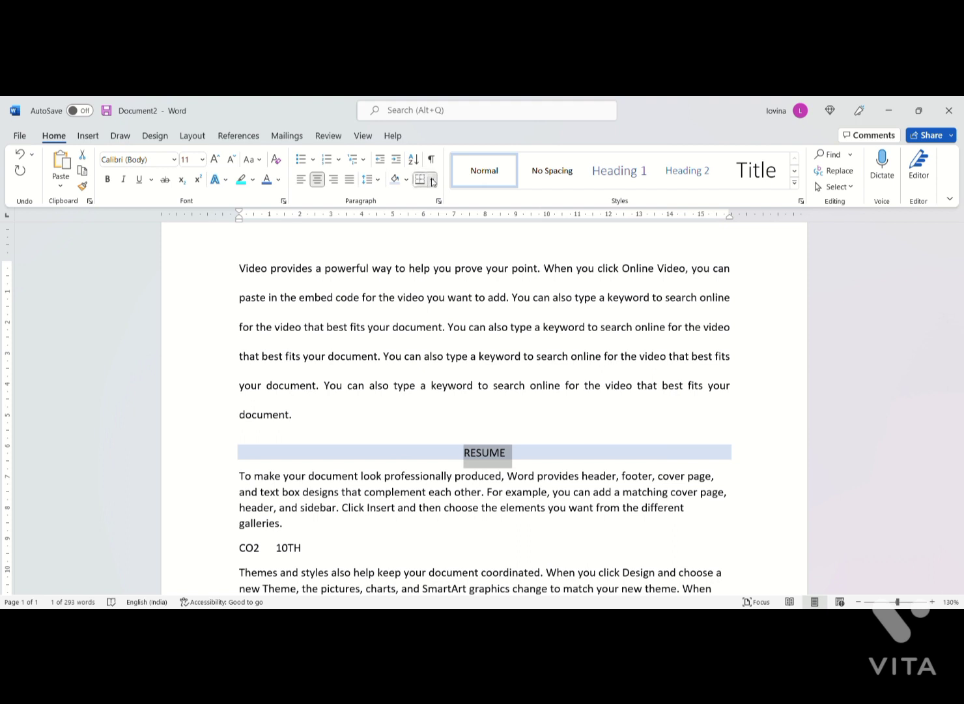
click(467, 303)
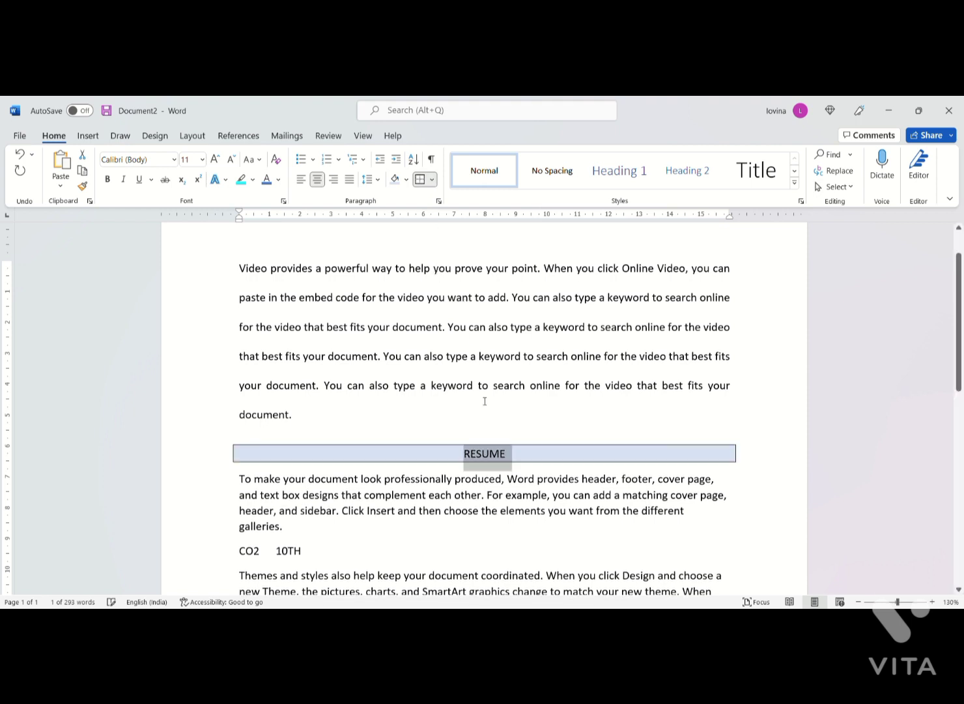
click(538, 551)
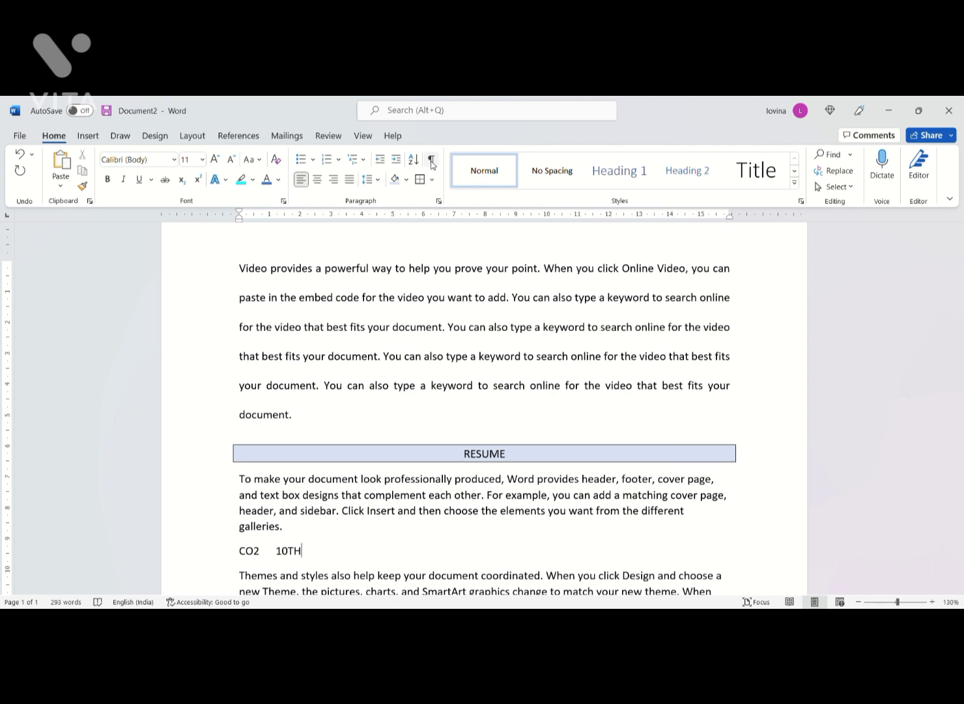
Try the Heading 2 style on the "CO2 10TH" line and undo it
click(689, 168)
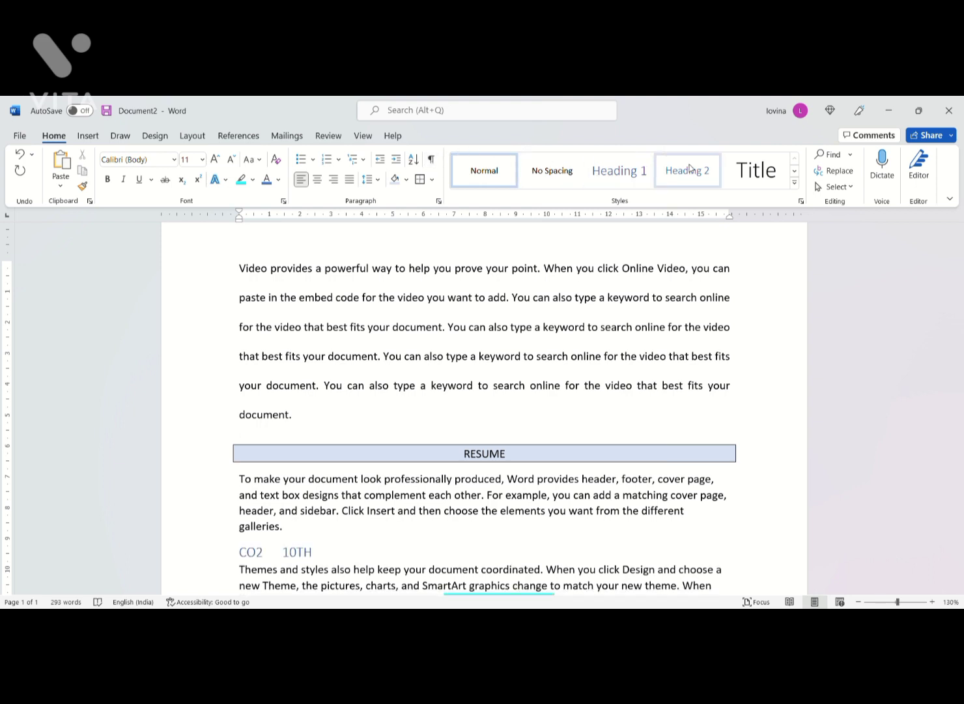
key(ctrl+z)
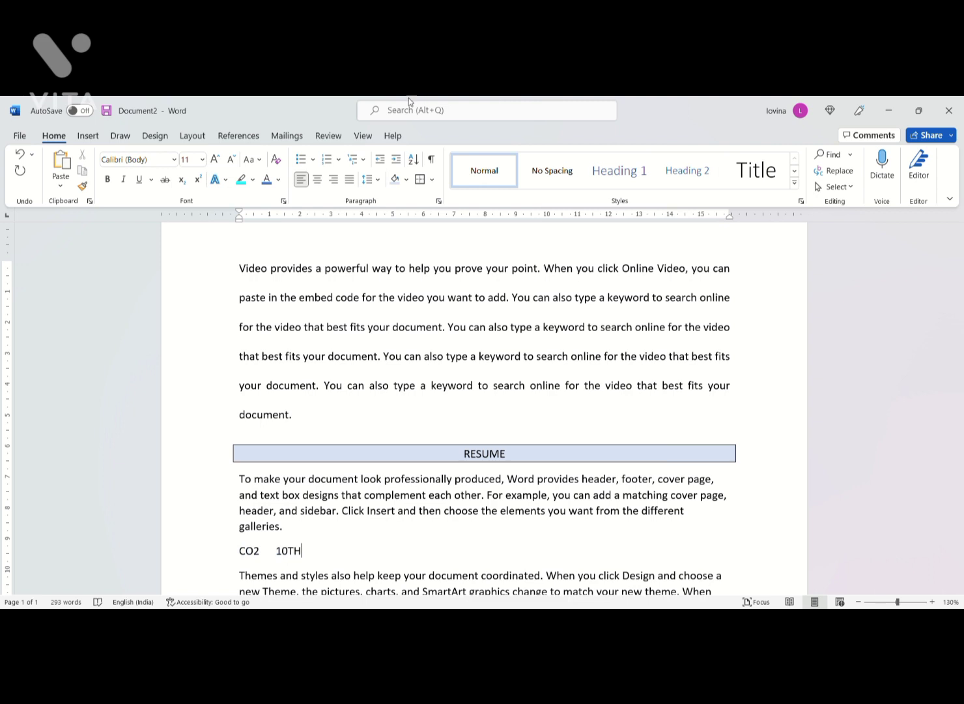
click(256, 136)
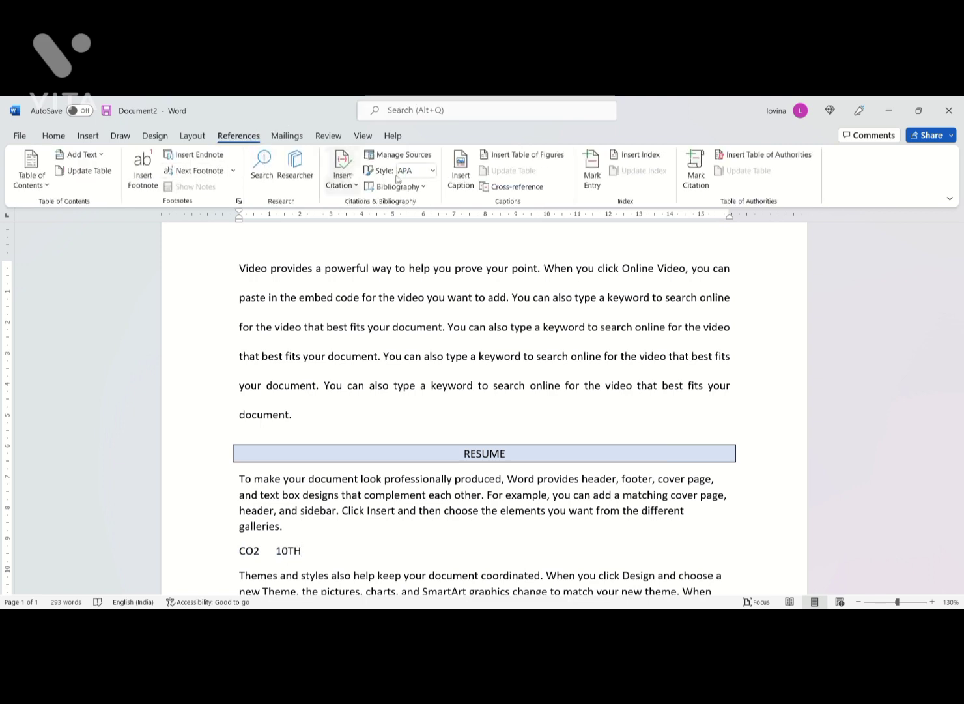
click(59, 135)
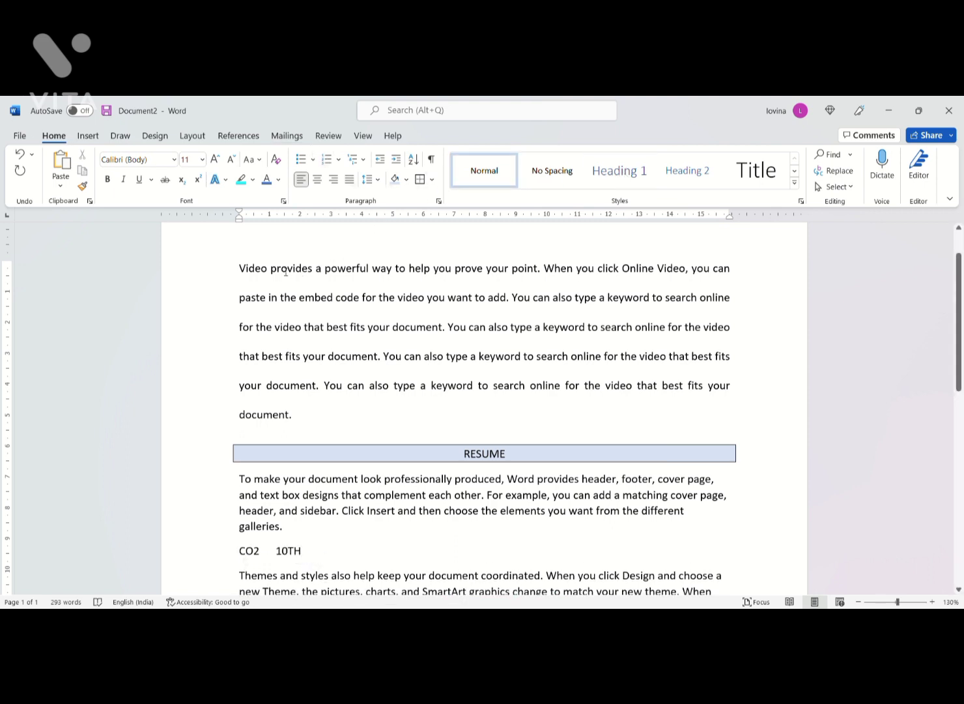
Try the Heading 1 style on the word "Video" at the start of the first paragraph, and leave it as Normal
drag(272, 273, 238, 273)
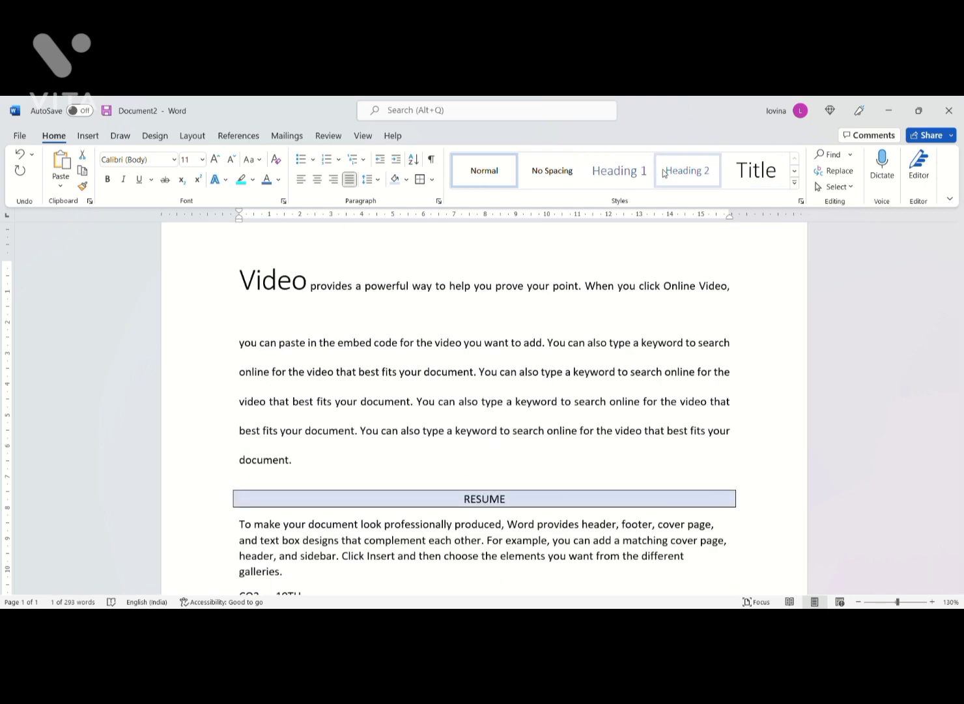
click(620, 172)
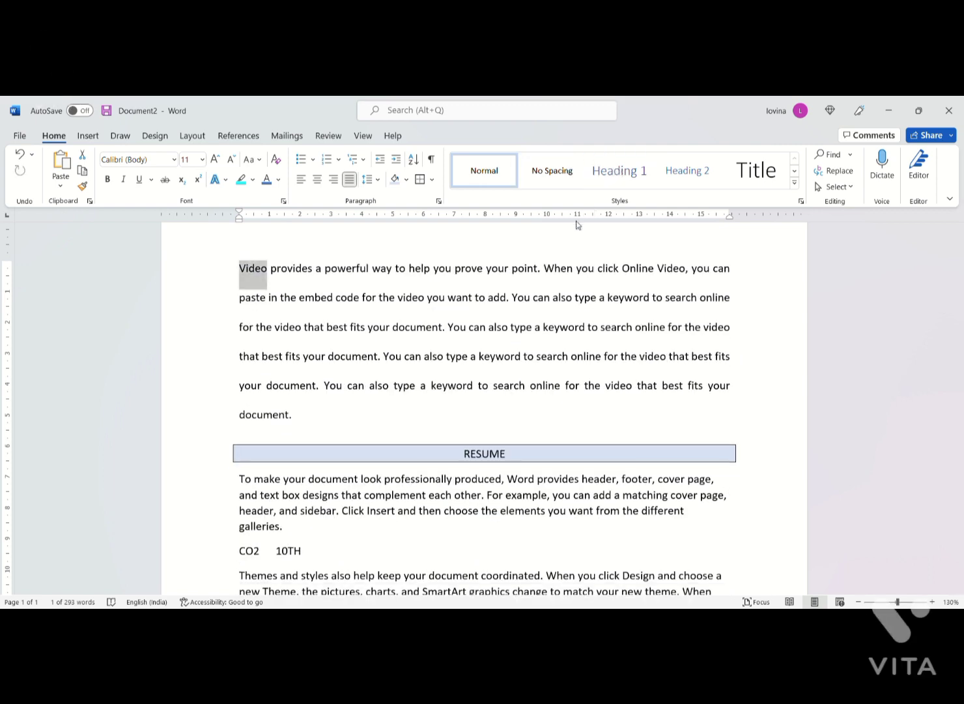
click(540, 309)
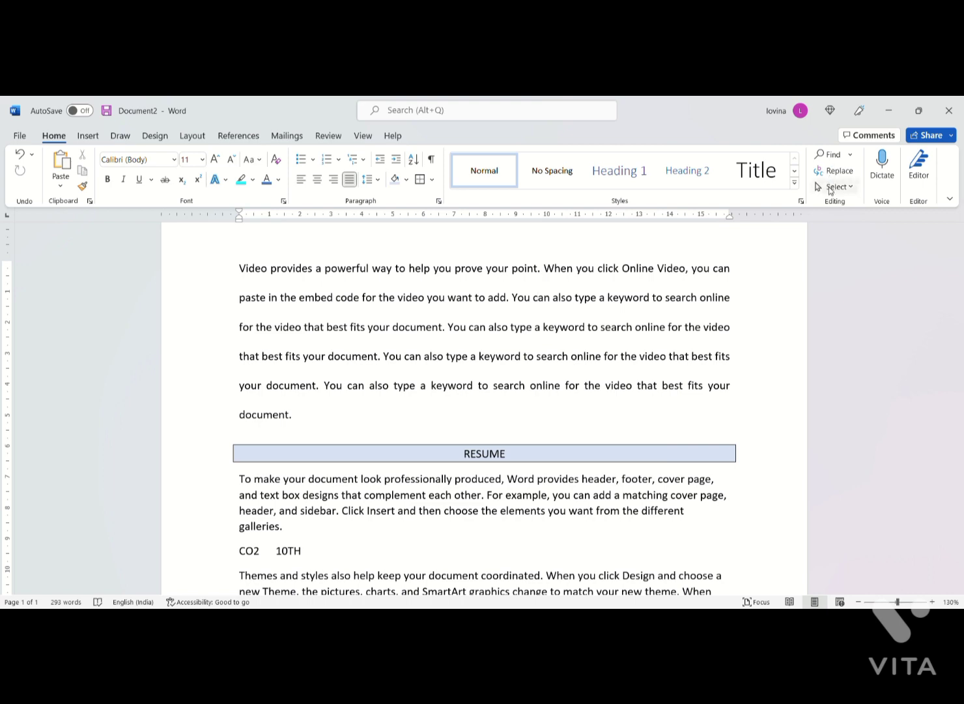
Open the text search for the document
key(ctrl+f)
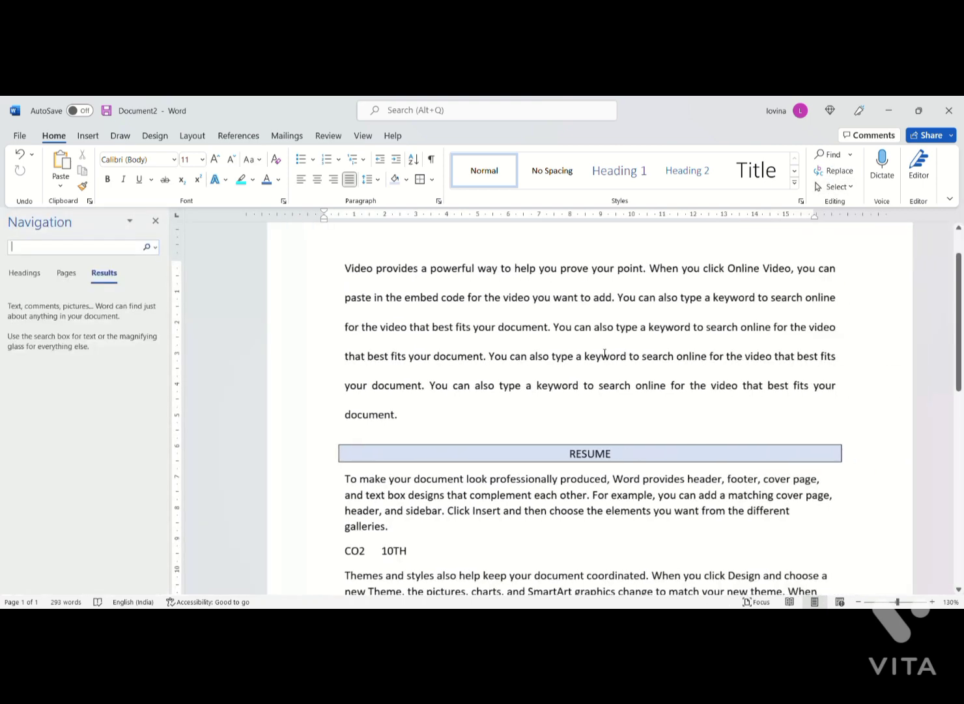